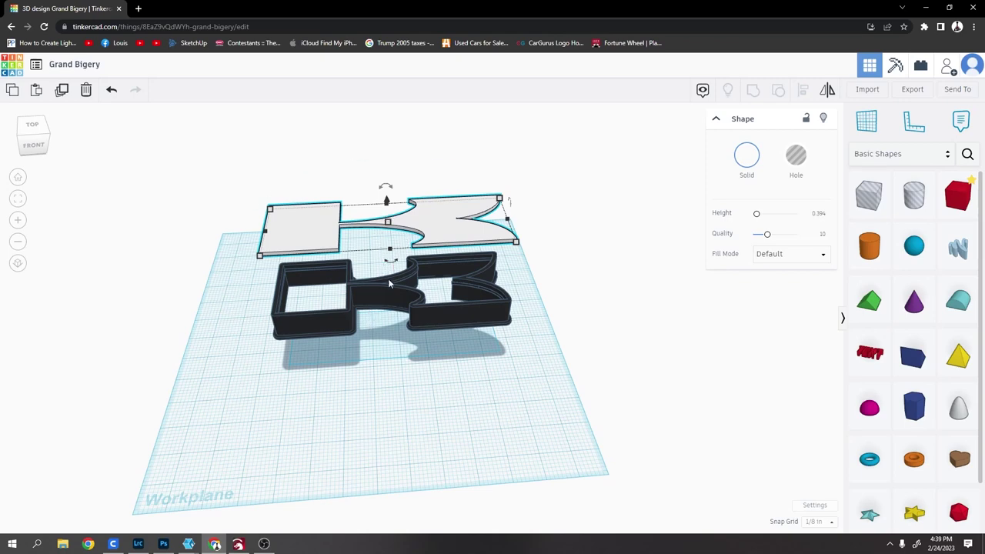
# In Tinkercad, drop the dark logo shell onto the workplane and reposition the white cap above it
pyautogui.click(423, 304)
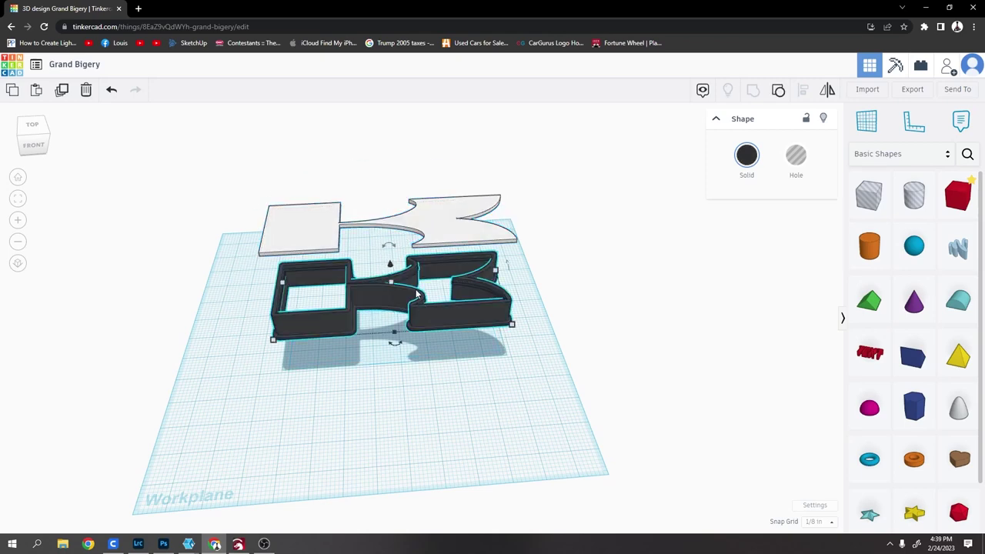
pyautogui.press('d')
pyautogui.click(412, 222)
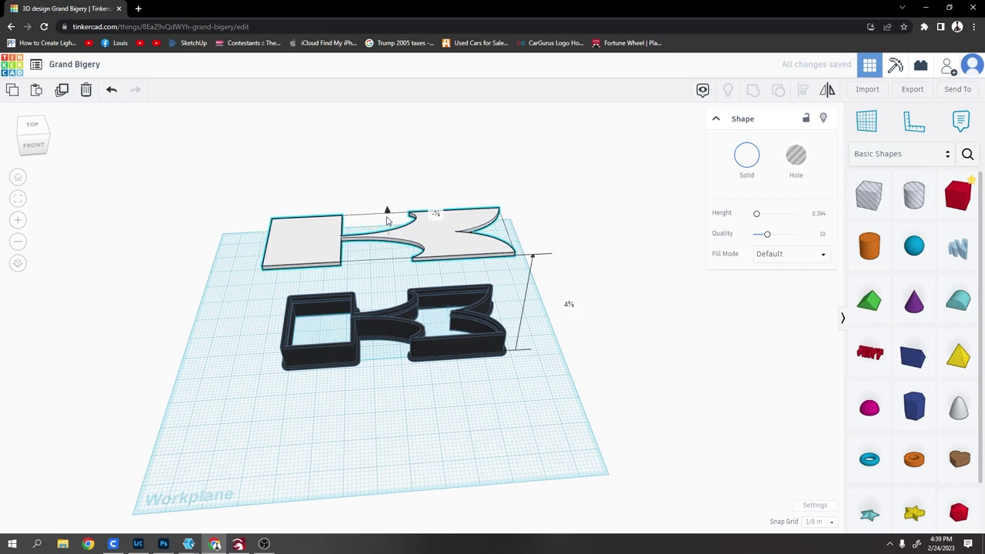
pyautogui.moveTo(388, 219); pyautogui.dragTo(398, 303)
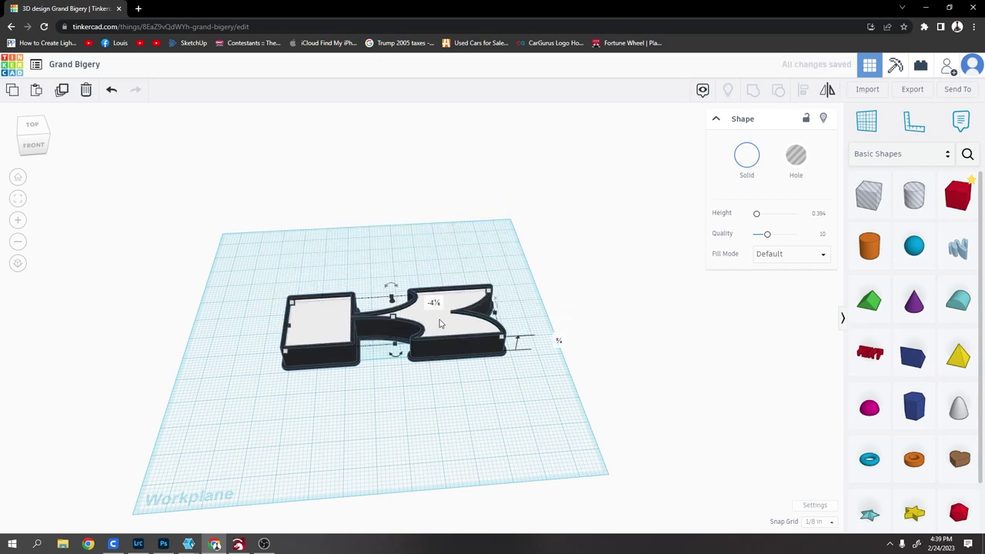
pyautogui.moveTo(430, 314); pyautogui.dragTo(430, 347, button='middle')
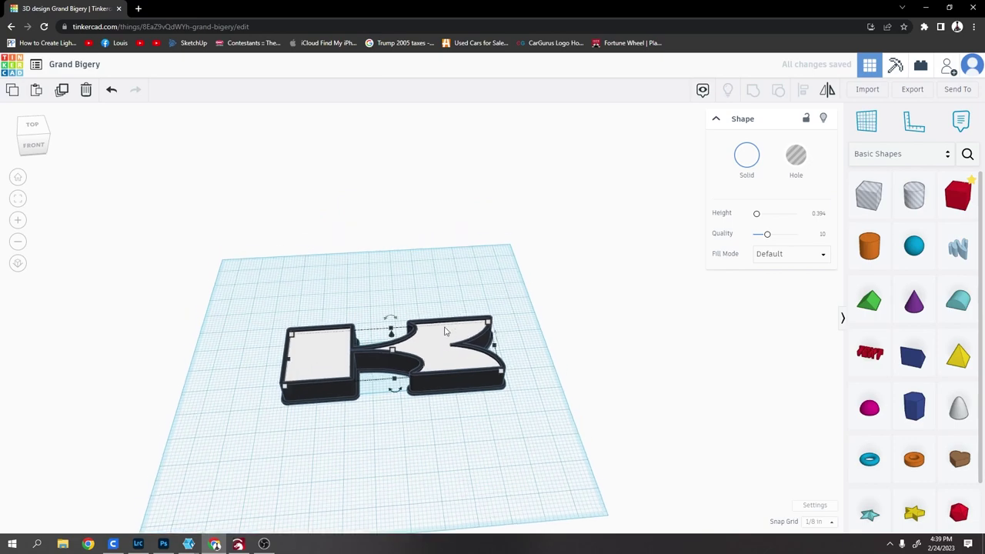
pyautogui.moveTo(391, 332); pyautogui.dragTo(388, 239)
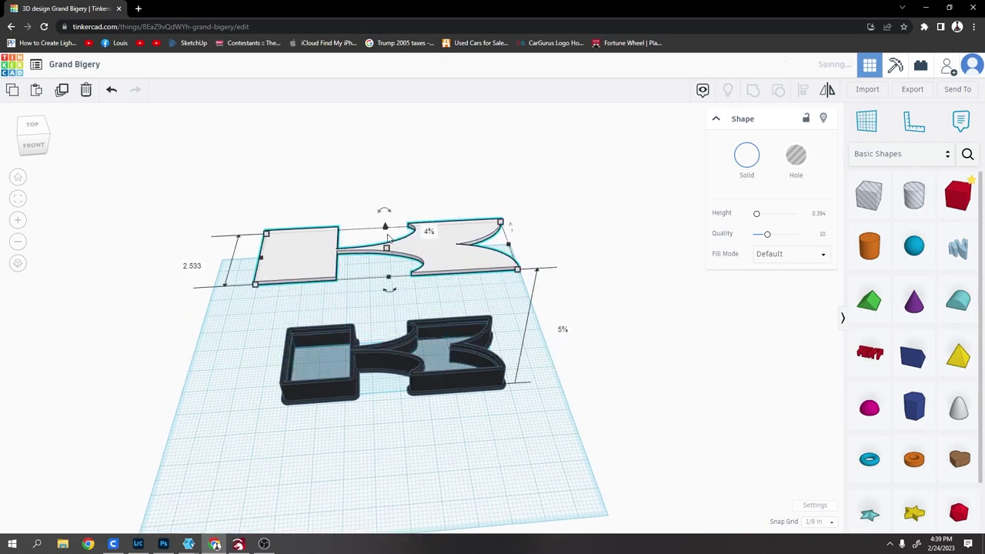
pyautogui.scroll(5, 455, 326)
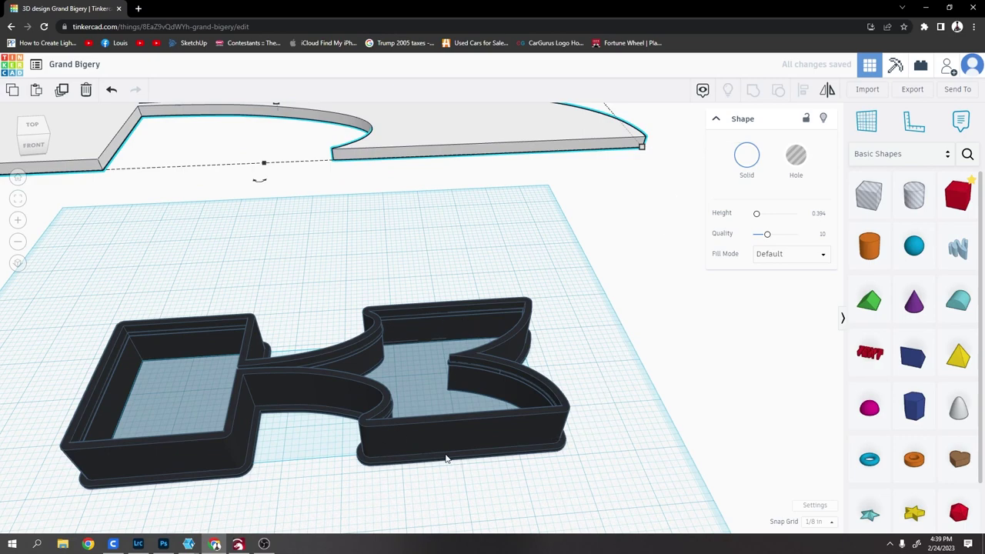
pyautogui.scroll(-4, 412, 353)
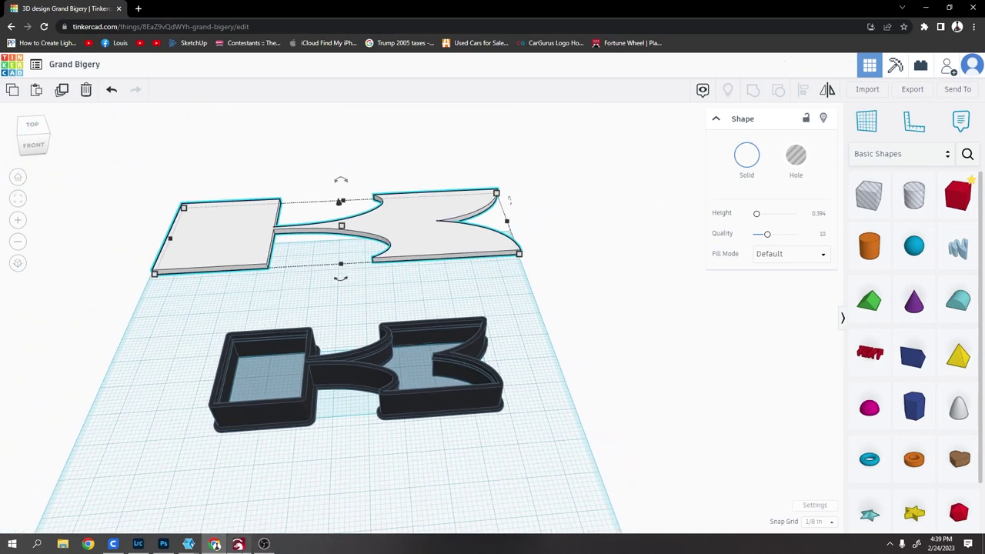
# In LightBurn, trace the Superman logo image into vectors and delete the original bitmap
pyautogui.click(238, 543)
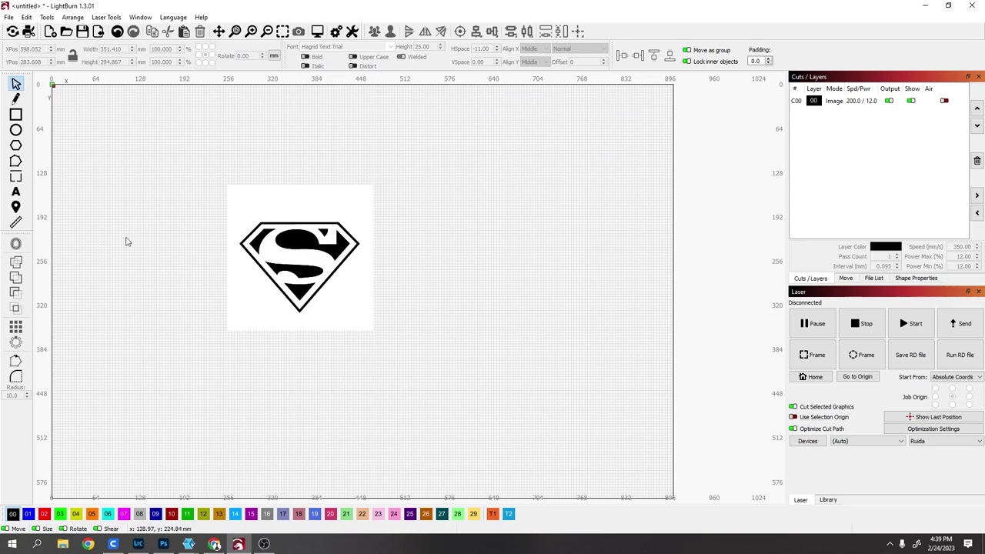
pyautogui.click(298, 266)
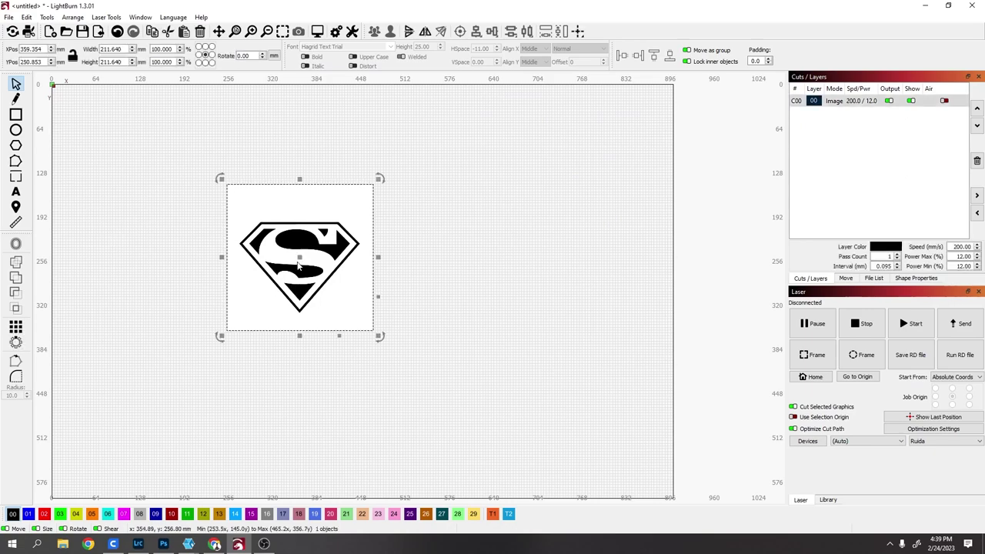
pyautogui.rightClick(262, 262)
pyautogui.click(346, 414)
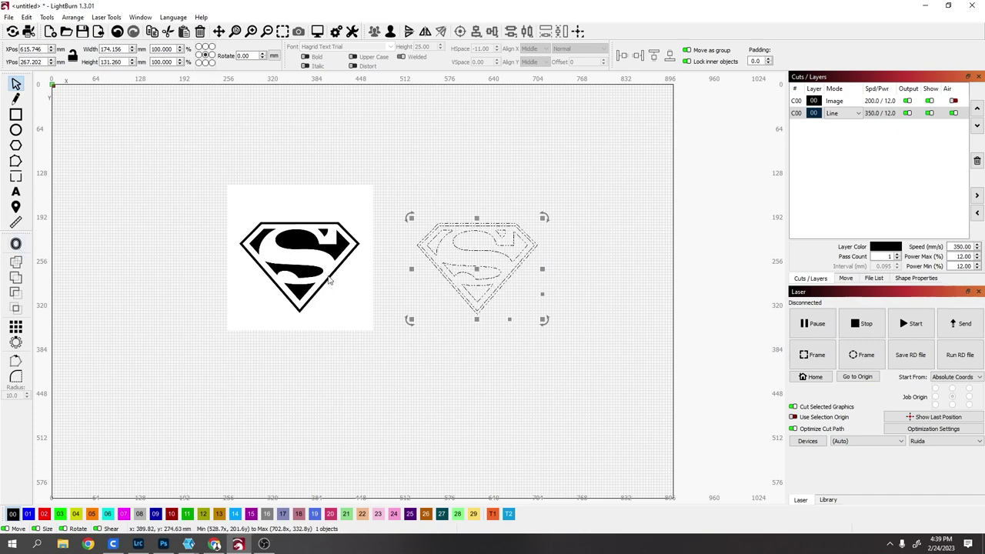
pyautogui.click(327, 281)
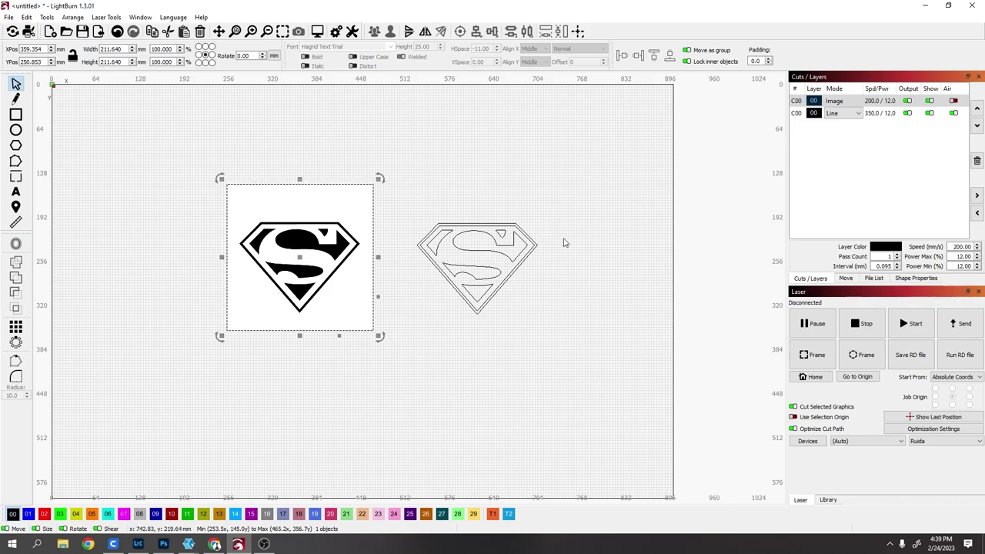
pyautogui.press('Delete')
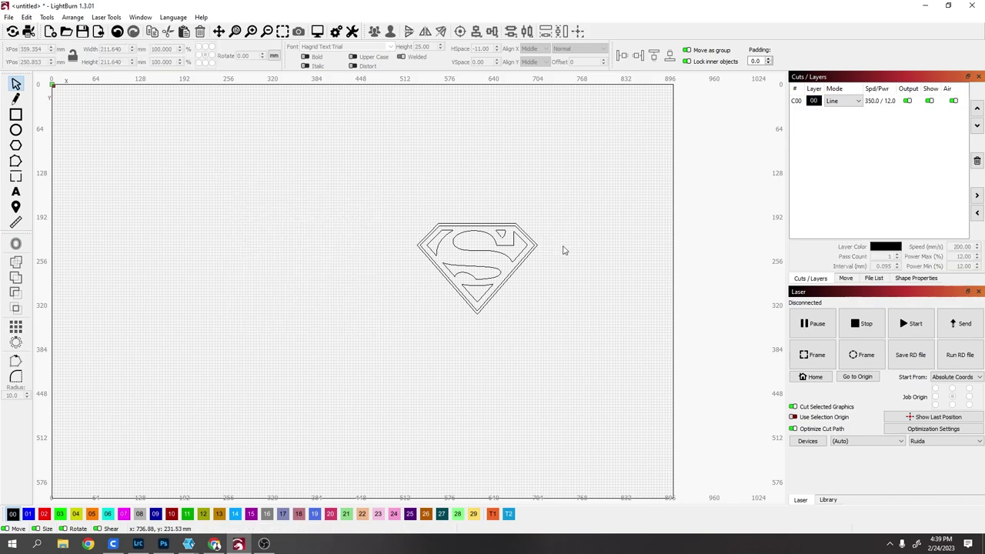
# Check the traced result by selecting and deselecting the logo and outer shield outlines
pyautogui.scroll(3, 552, 251)
pyautogui.scroll(-4, 517, 255)
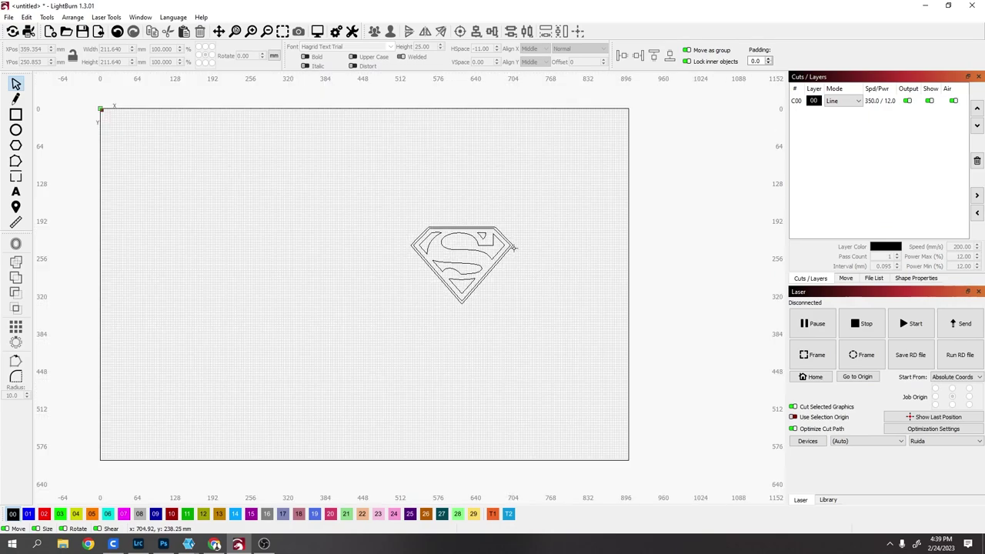
pyautogui.click(513, 247)
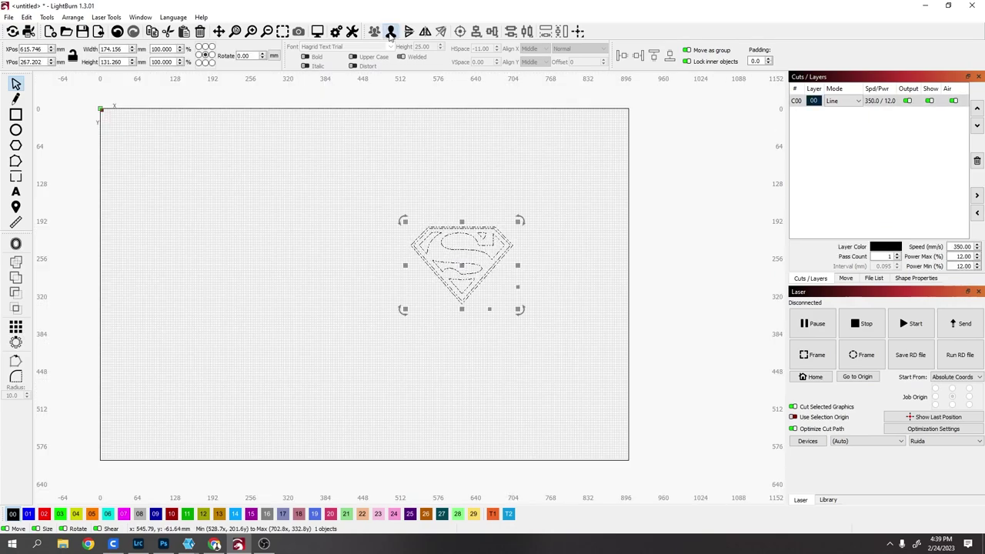
pyautogui.click(526, 237)
pyautogui.click(520, 248)
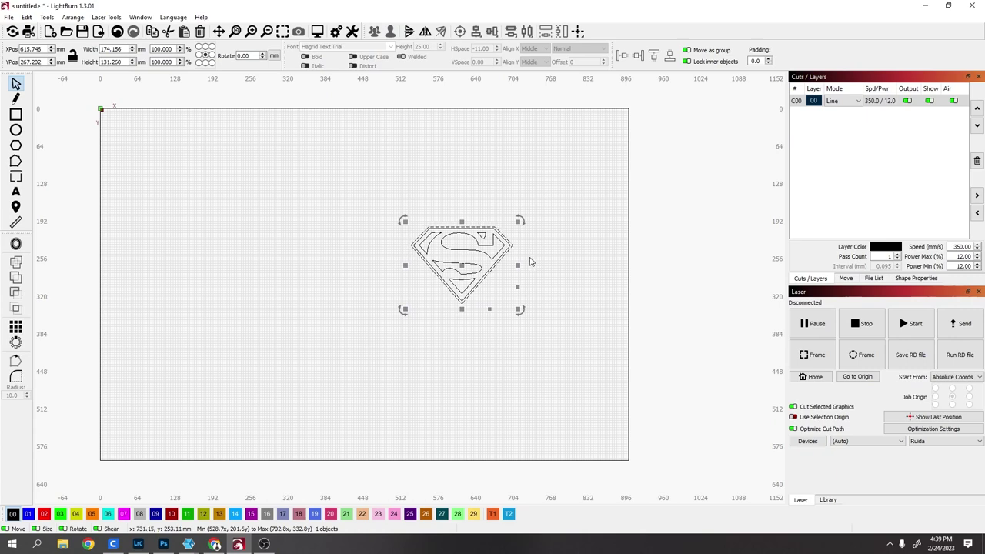
pyautogui.click(532, 263)
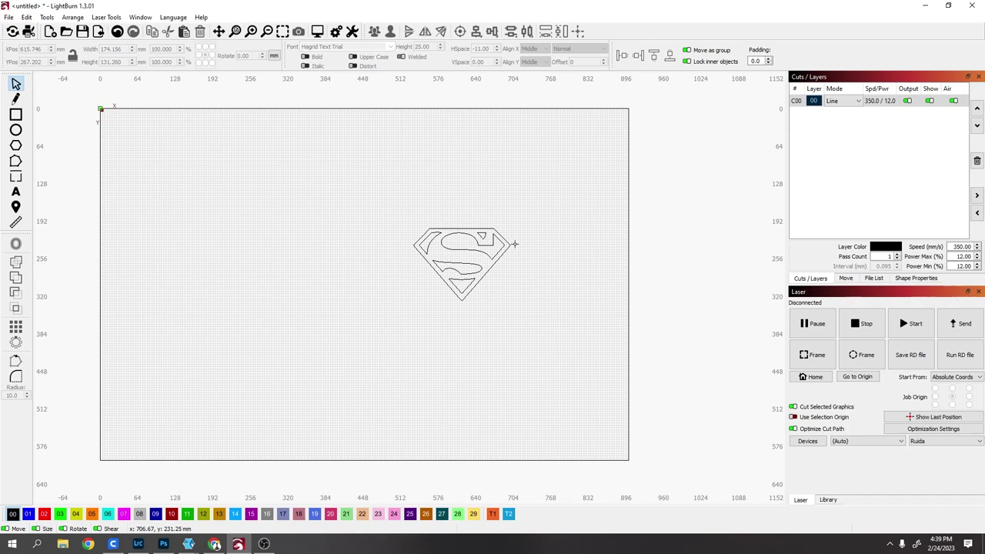
pyautogui.click(8, 19)
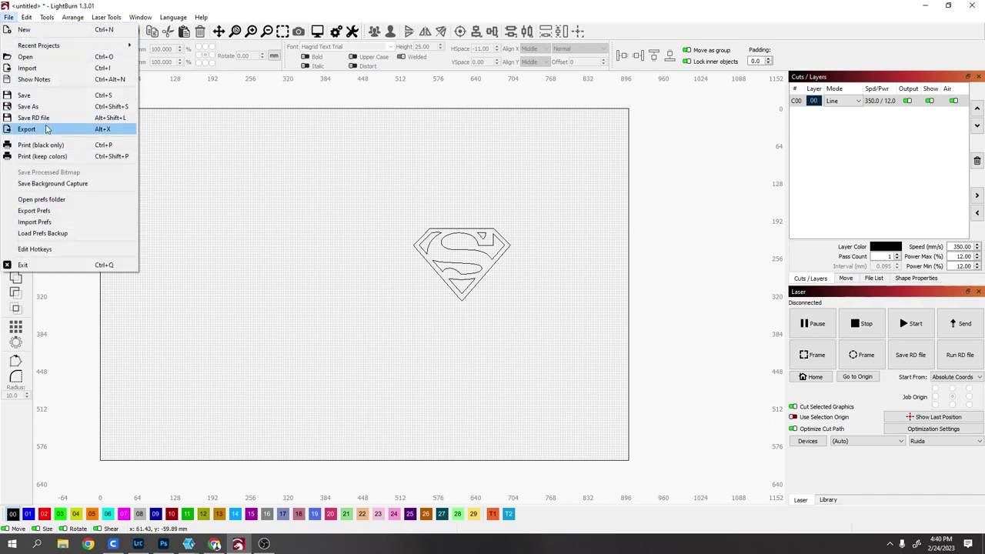
# Export the traced vectors to the Desktop as sup.svg, then reselect the Superman logo
pyautogui.click(26, 129)
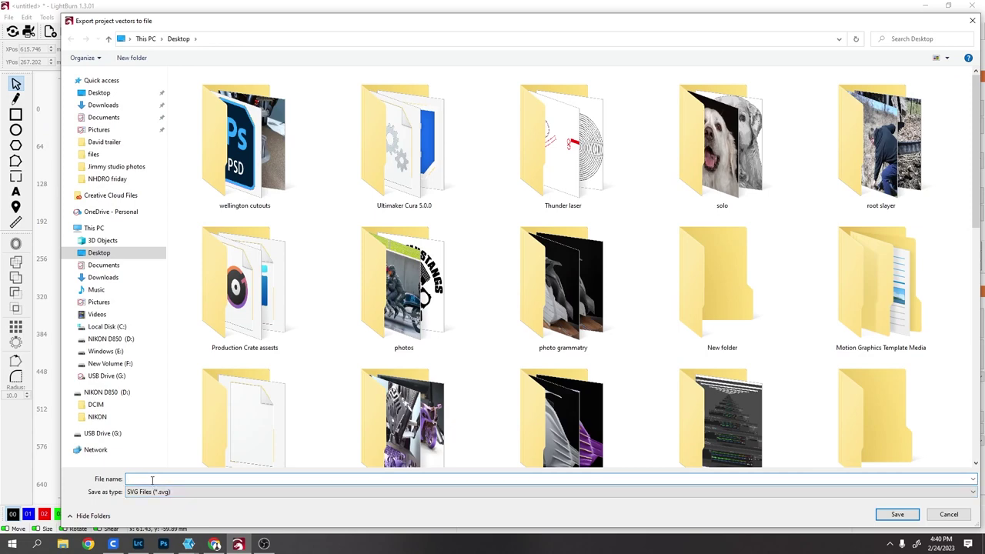
pyautogui.write('s')
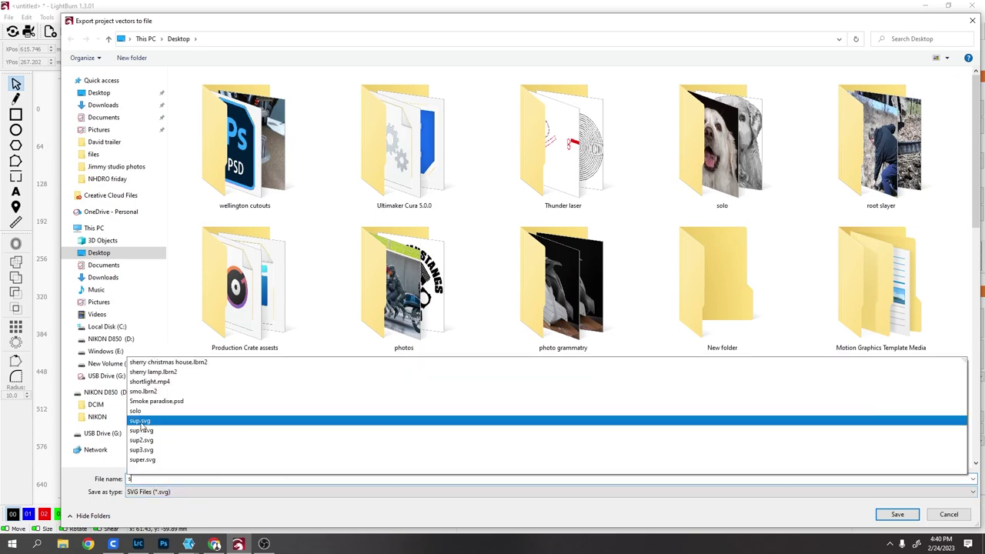
pyautogui.click(141, 421)
pyautogui.press('Return')
pyautogui.click(508, 244)
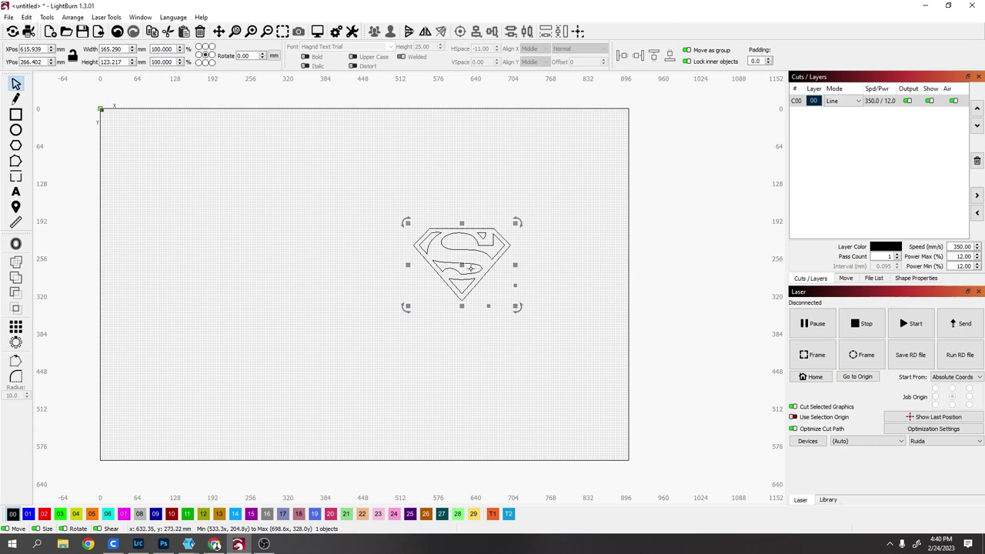
# Give the shield outline a 2.00 mm outward offset and delete the Superman logo
pyautogui.moveTo(461, 266); pyautogui.dragTo(355, 269)
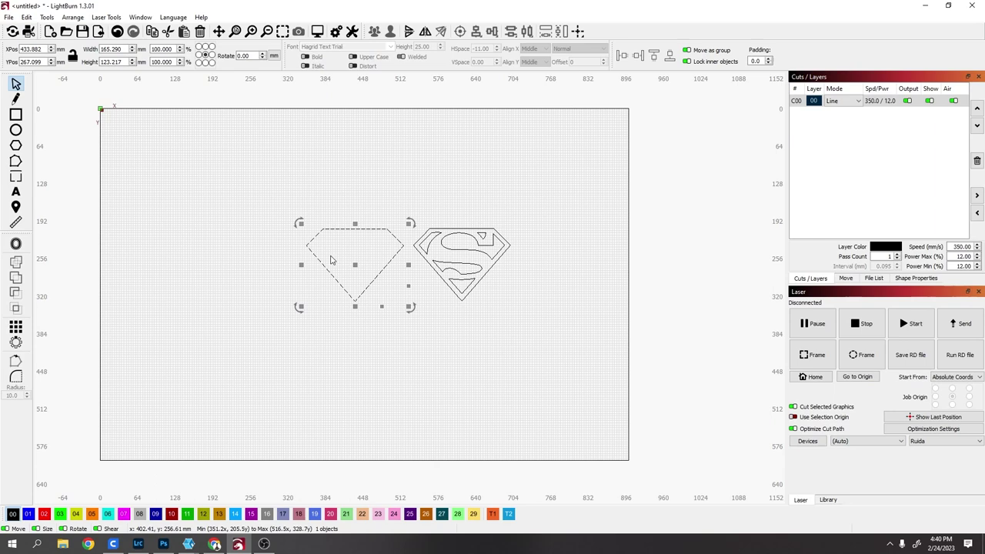
pyautogui.click(16, 245)
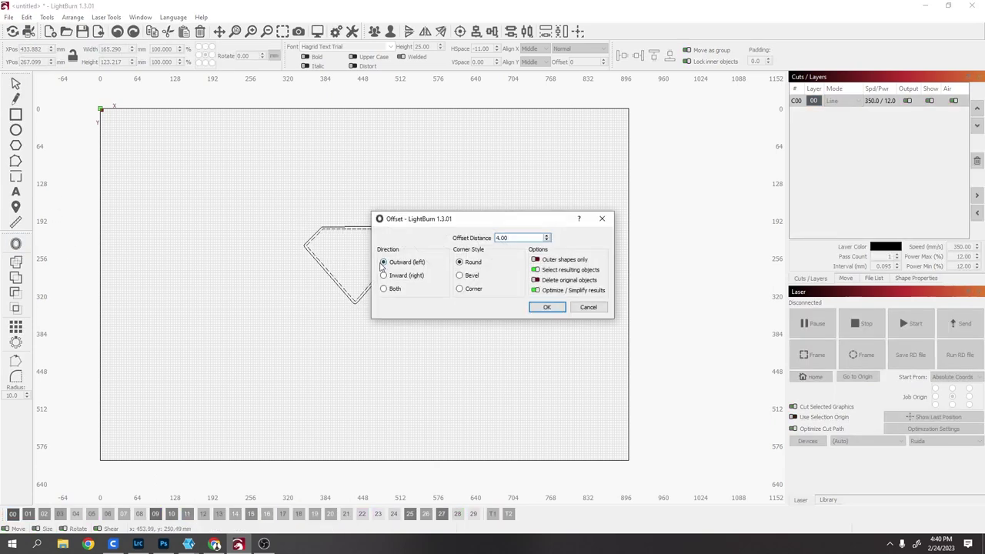
pyautogui.click(546, 240)
pyautogui.click(547, 240)
pyautogui.moveTo(519, 224); pyautogui.dragTo(589, 209)
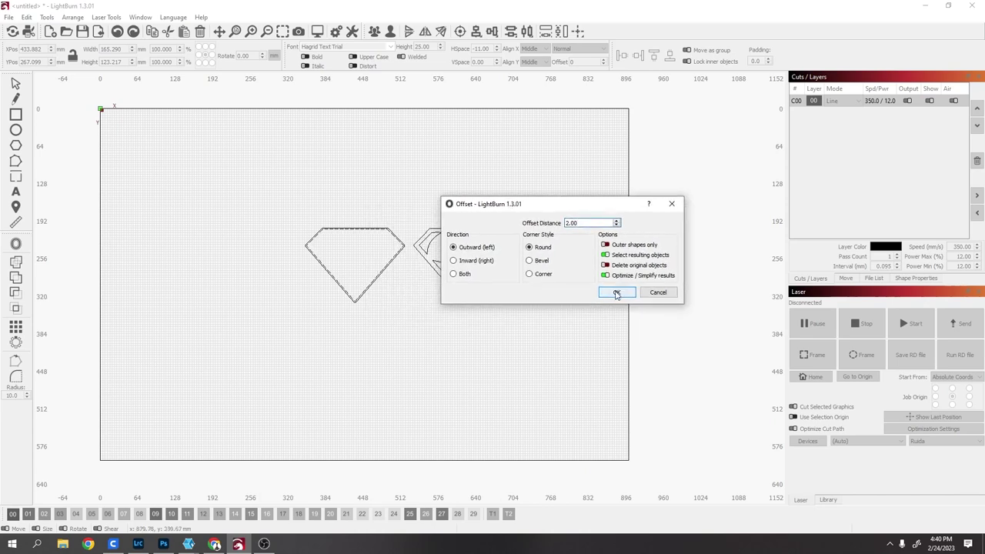
pyautogui.click(616, 292)
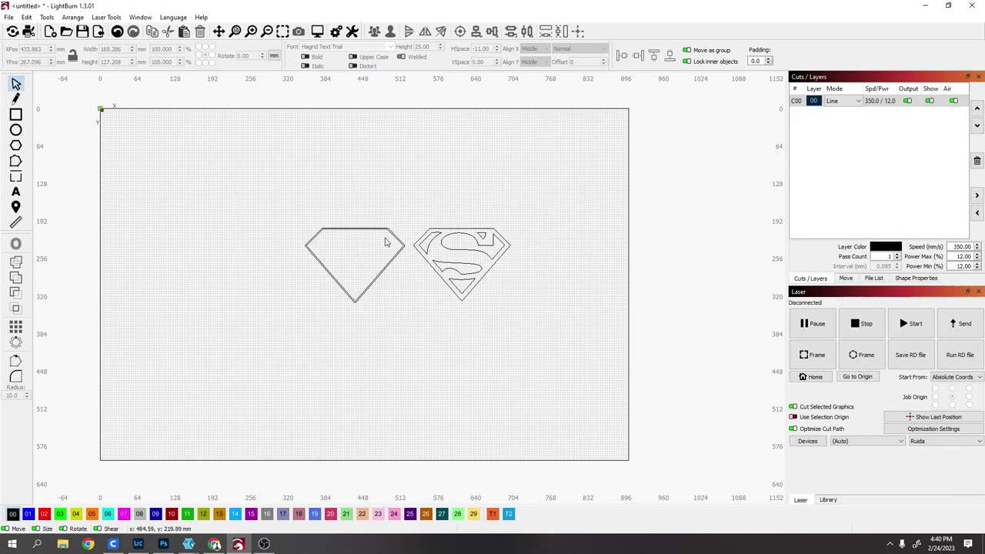
pyautogui.click(445, 276)
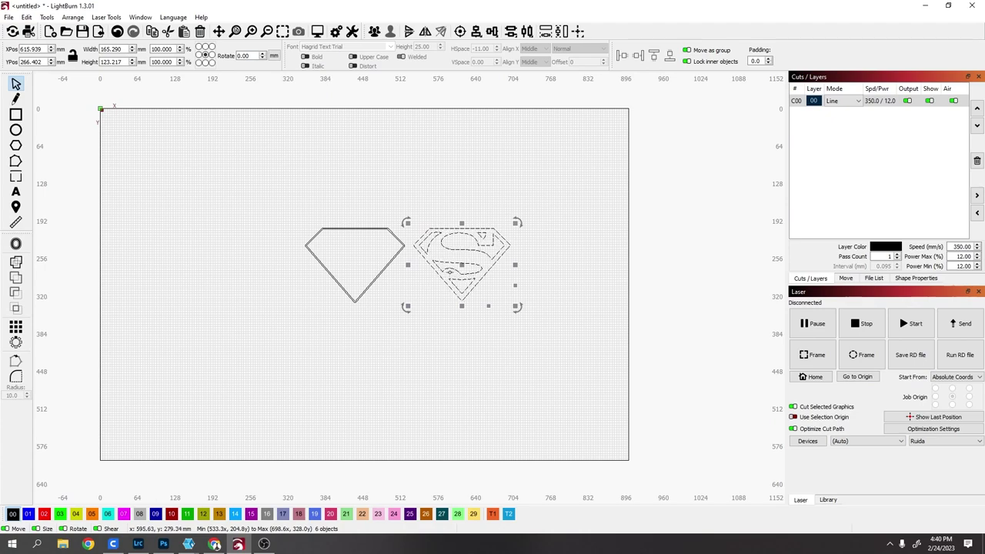
pyautogui.press('Delete')
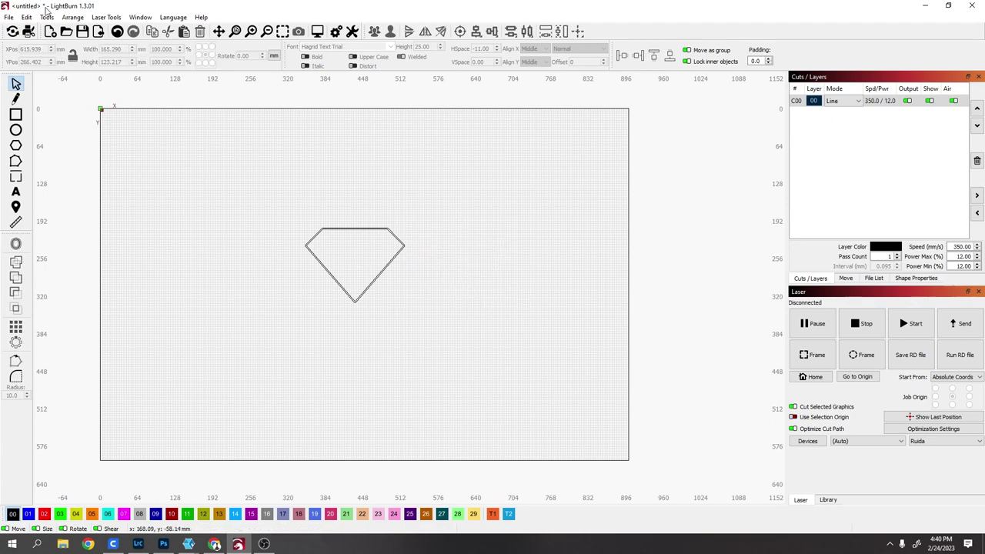
# Give the diamond outline a 3.00 mm outward round offset
pyautogui.click(8, 17)
pyautogui.click(27, 130)
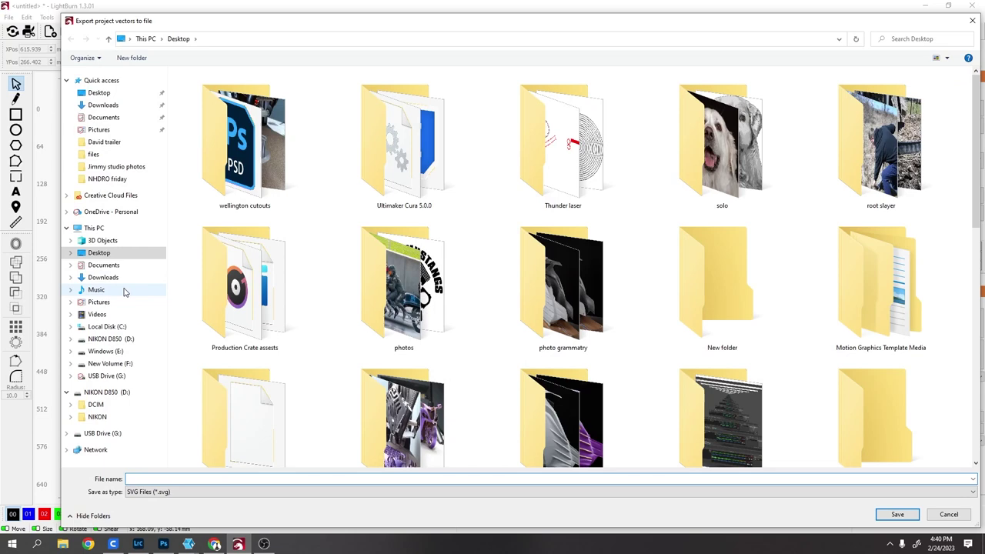
pyautogui.click(938, 515)
pyautogui.scroll(3, 402, 245)
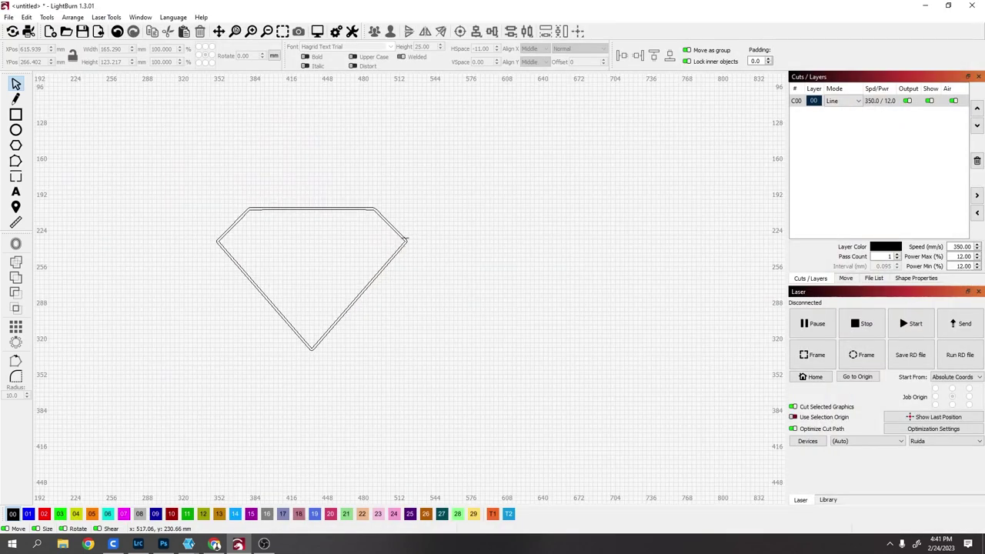
pyautogui.click(405, 241)
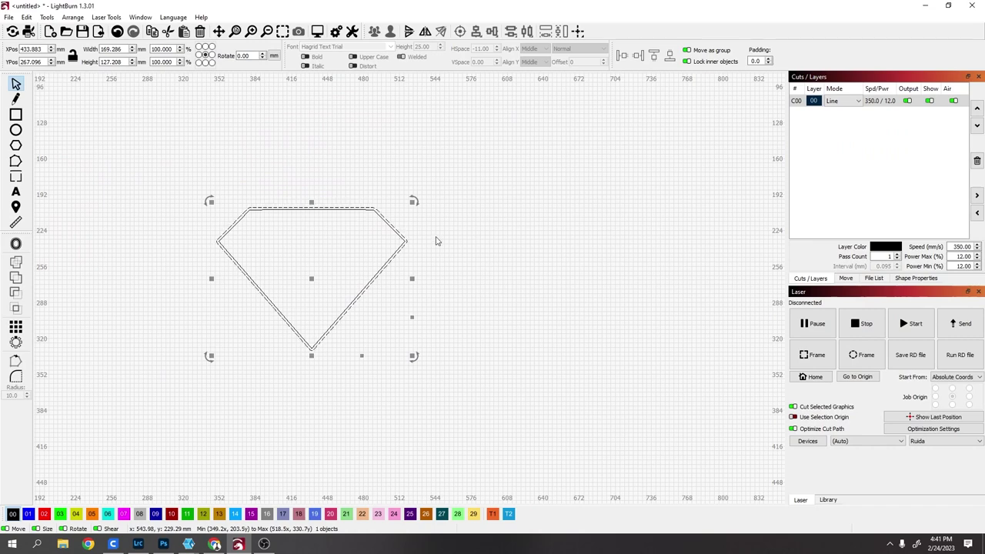
pyautogui.click(426, 239)
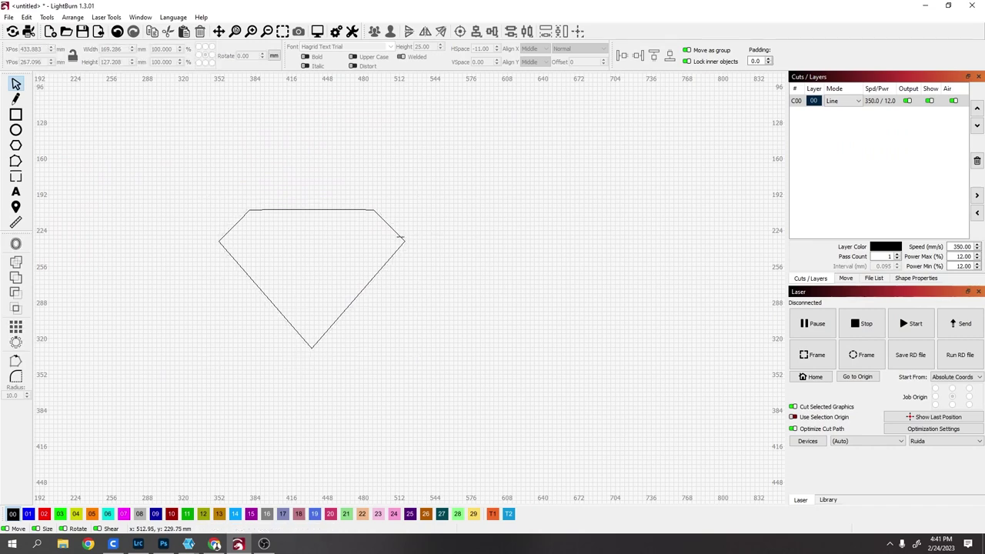
pyautogui.click(400, 241)
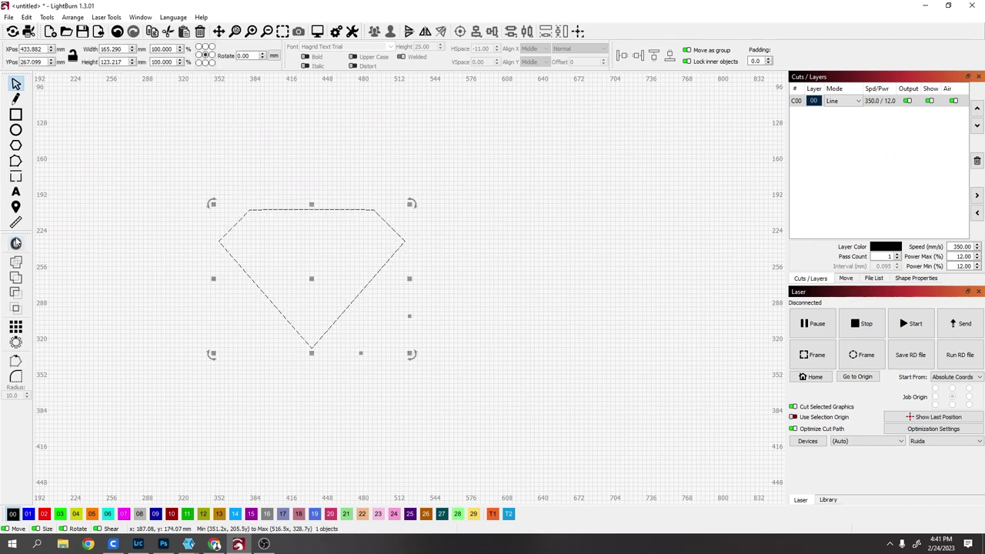
pyautogui.click(16, 244)
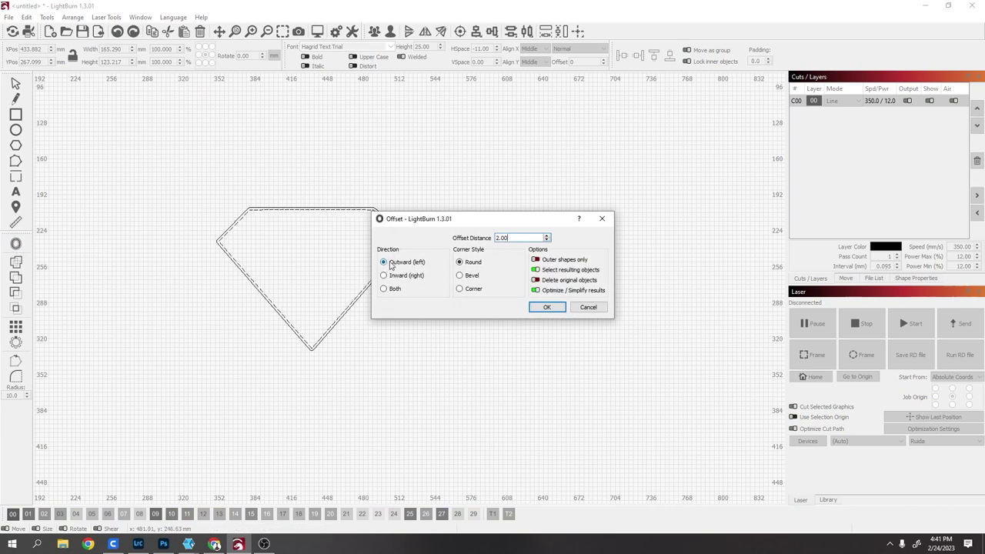
pyautogui.click(547, 236)
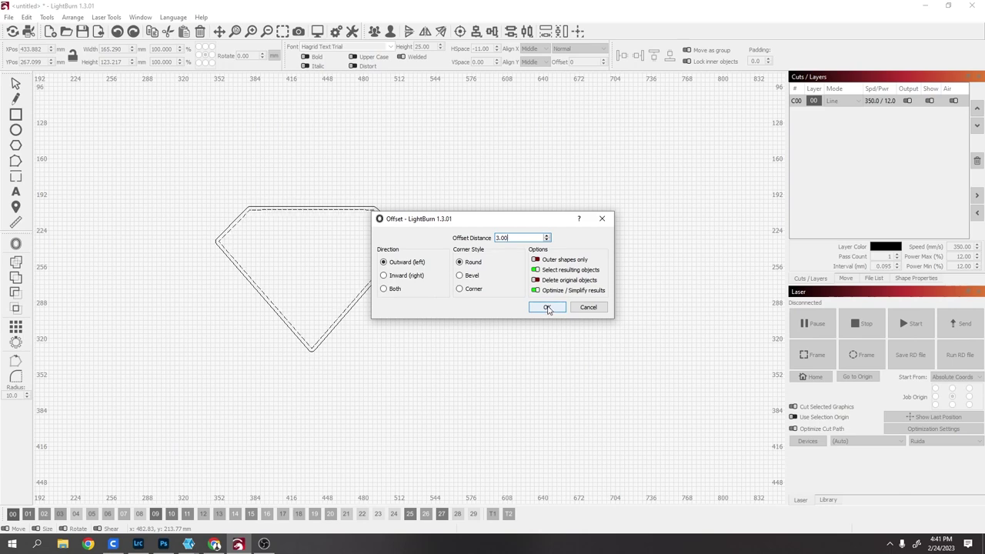
pyautogui.click(547, 307)
# Export only the selected outline as an SVG file
pyautogui.click(8, 17)
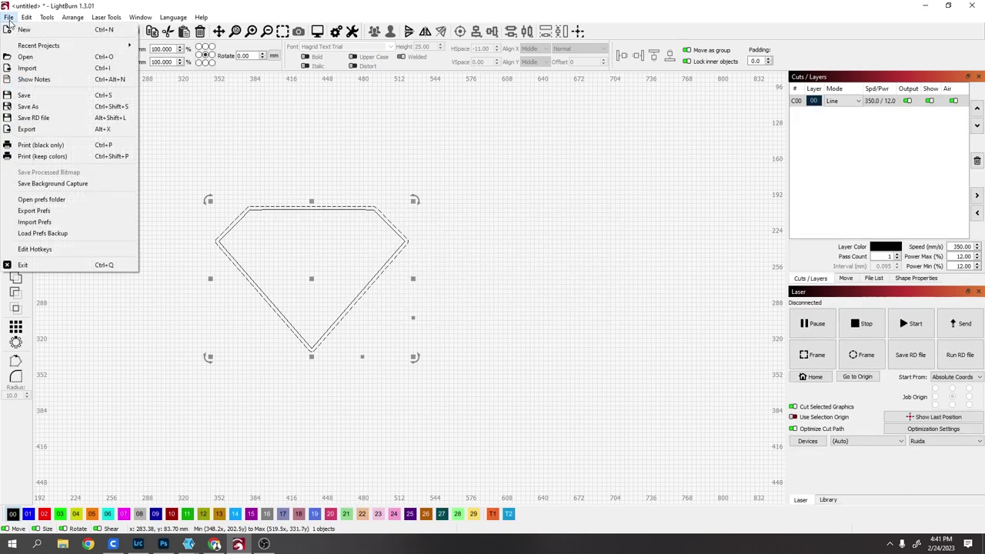
pyautogui.click(38, 129)
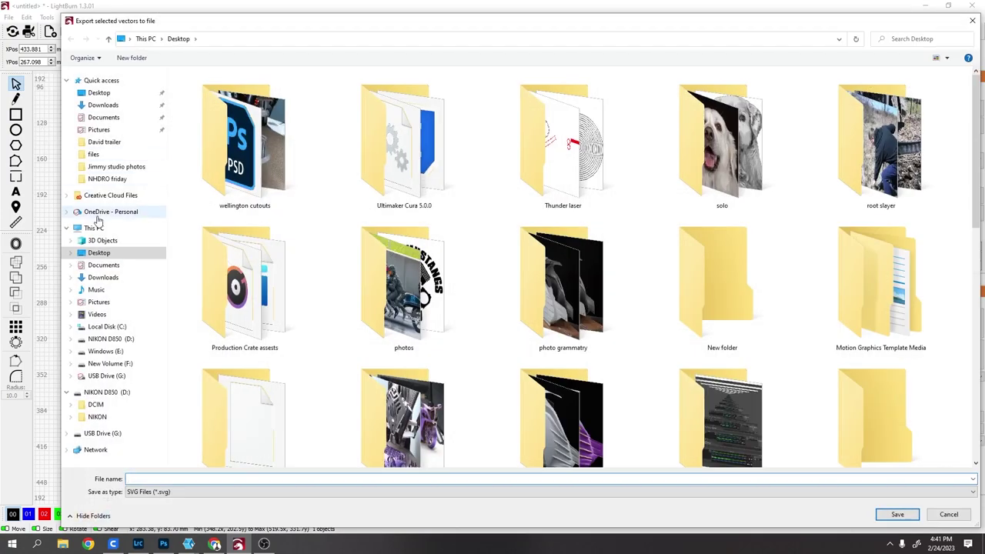
pyautogui.write('s')
pyautogui.click(150, 382)
pyautogui.press('Return')
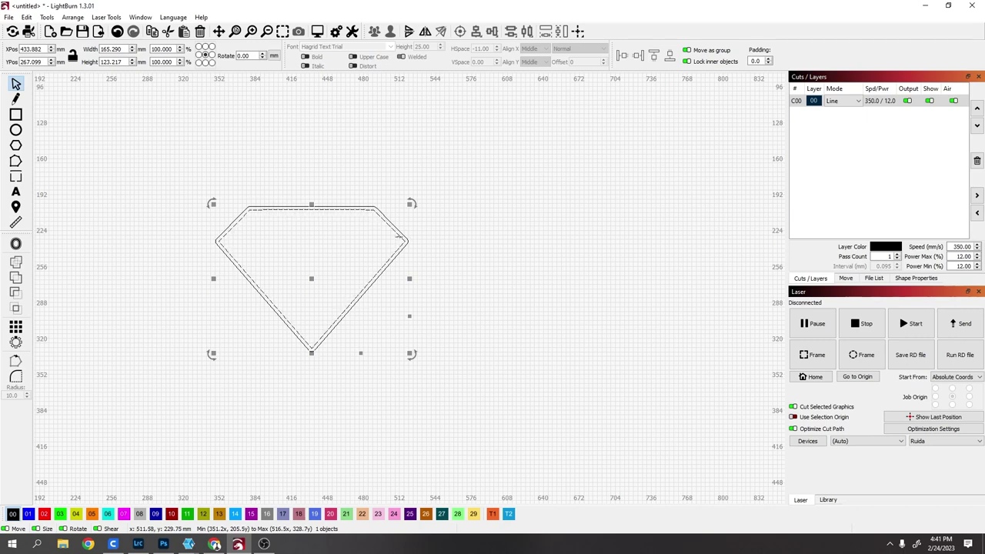
# Paste the Superman logo back and apply a 3.00 mm inward offset to it
pyautogui.click(407, 249)
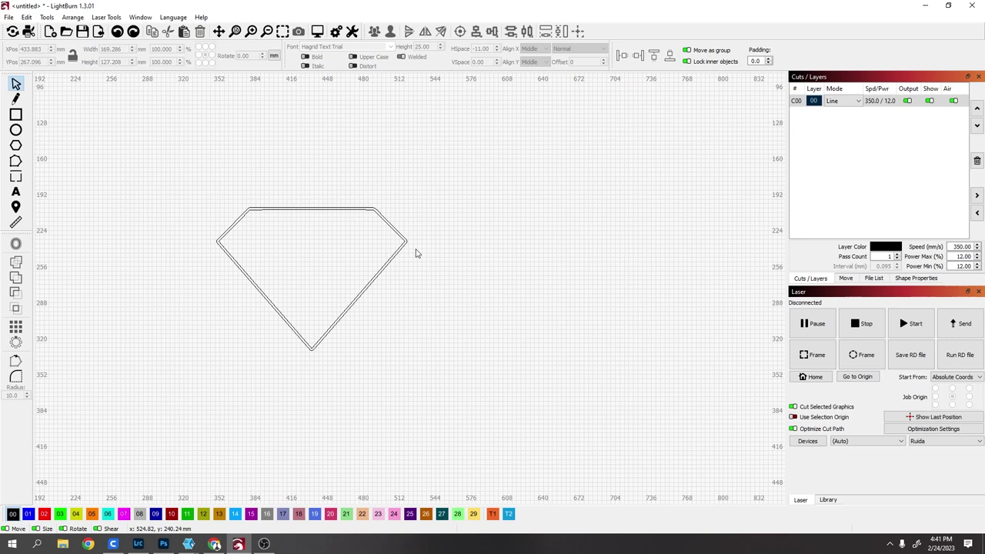
pyautogui.hotkey('ctrl', 'v')
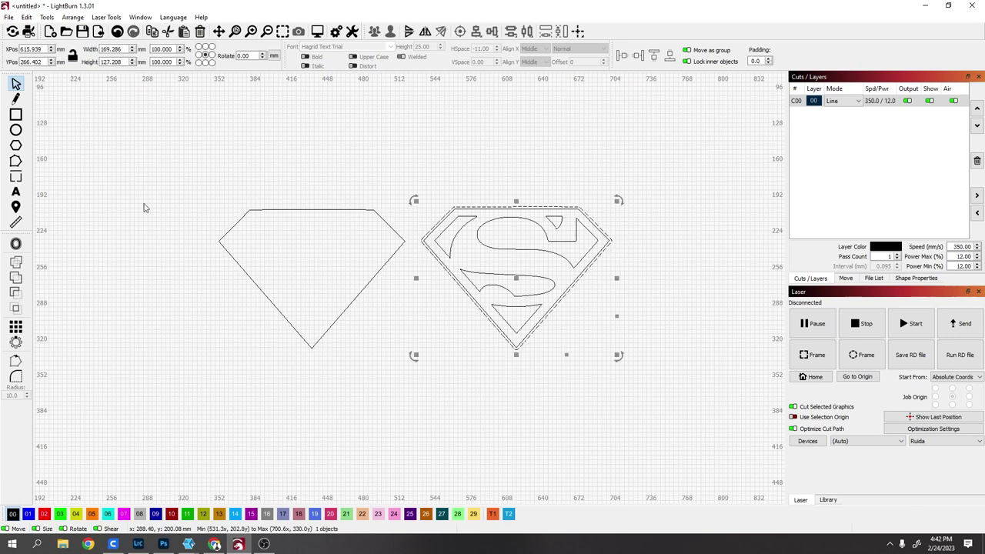
pyautogui.click(16, 243)
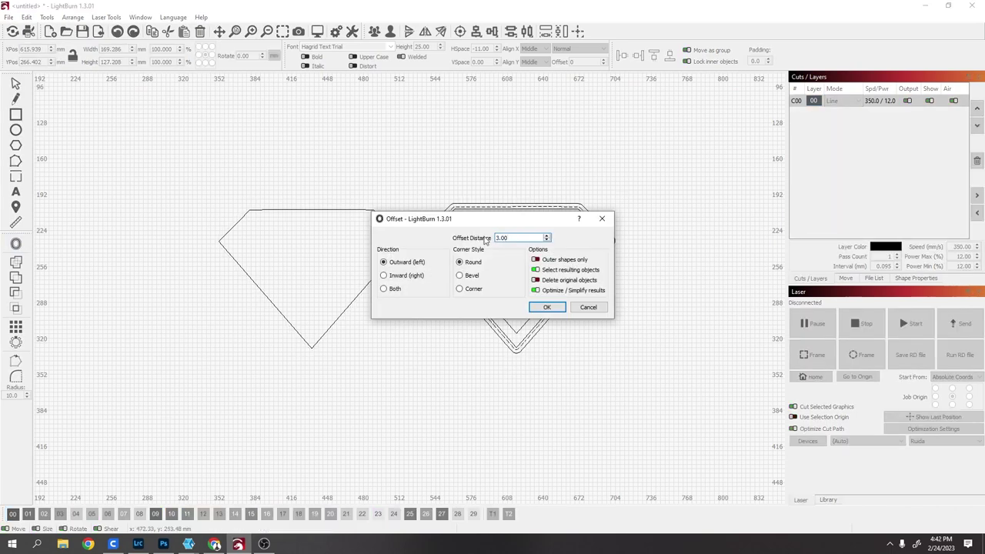
pyautogui.moveTo(493, 218); pyautogui.dragTo(228, 187)
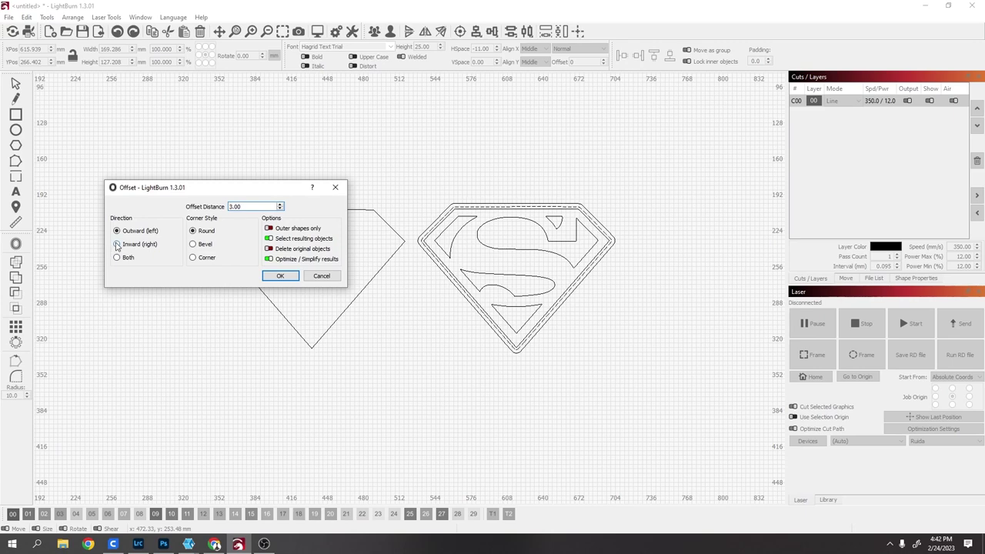
pyautogui.click(117, 244)
pyautogui.scroll(2, 552, 320)
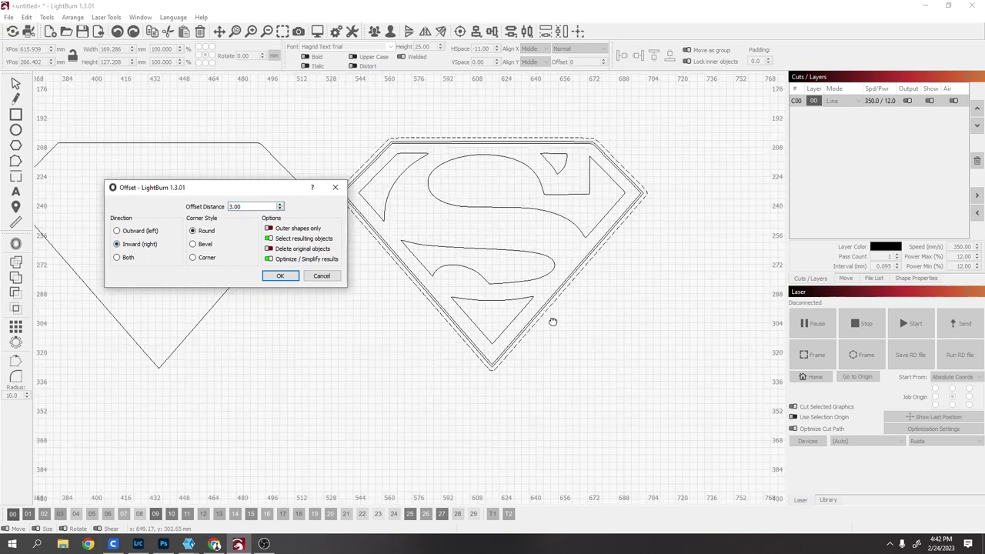
pyautogui.scroll(2, 552, 322)
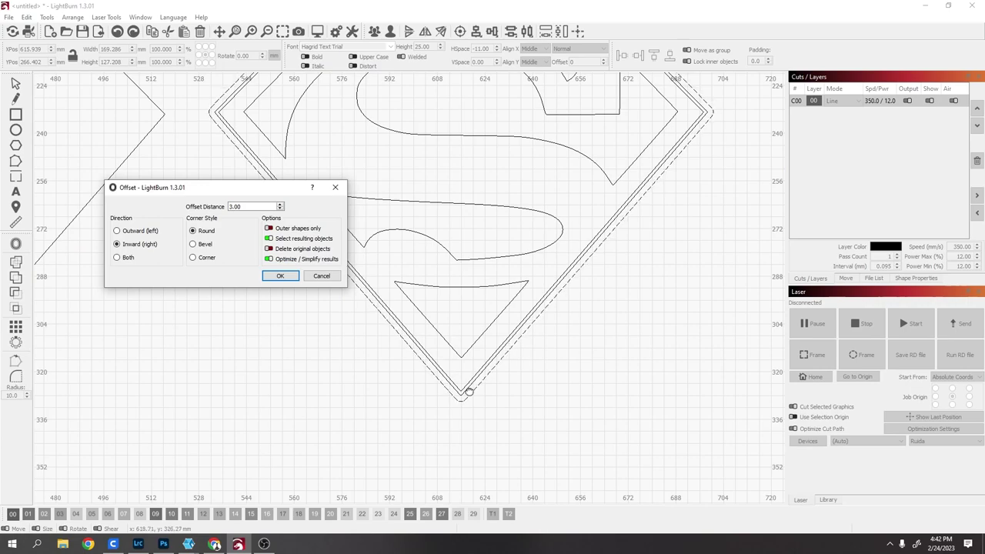
pyautogui.scroll(-4, 664, 194)
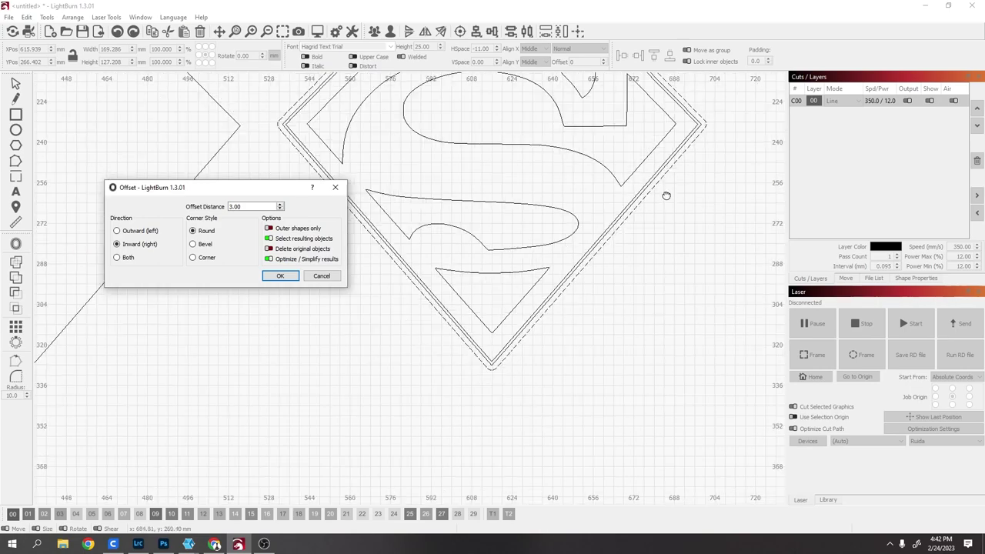
pyautogui.scroll(5, 658, 212)
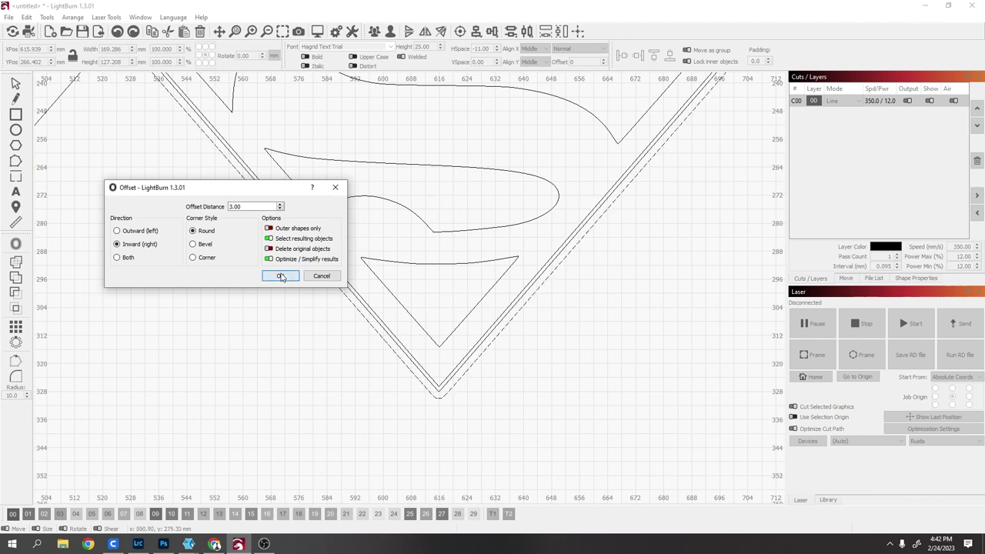
pyautogui.click(281, 275)
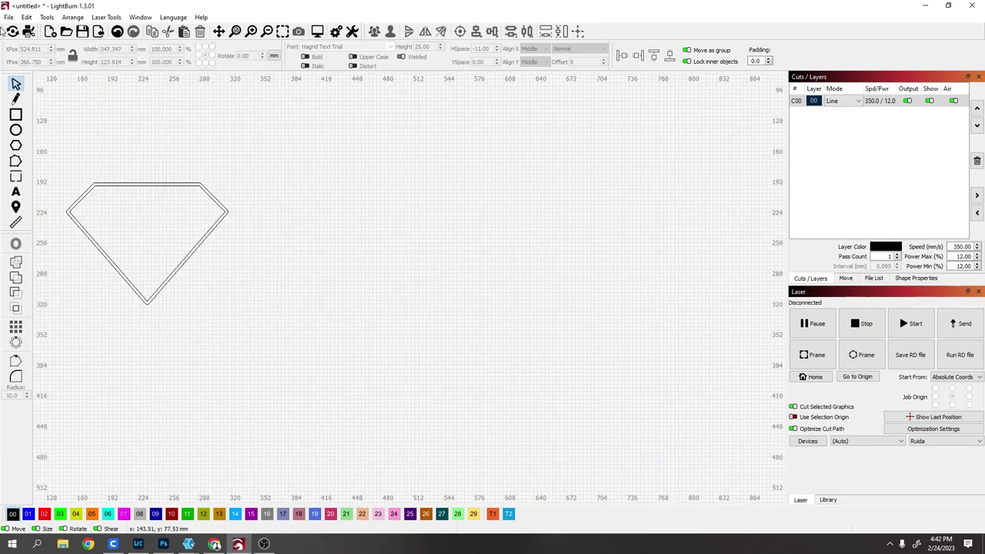
# Export the drawing as sup3.svg, replacing the existing file
pyautogui.click(8, 17)
pyautogui.click(33, 132)
pyautogui.write('sup')
pyautogui.press('Down')
pyautogui.press('Return')
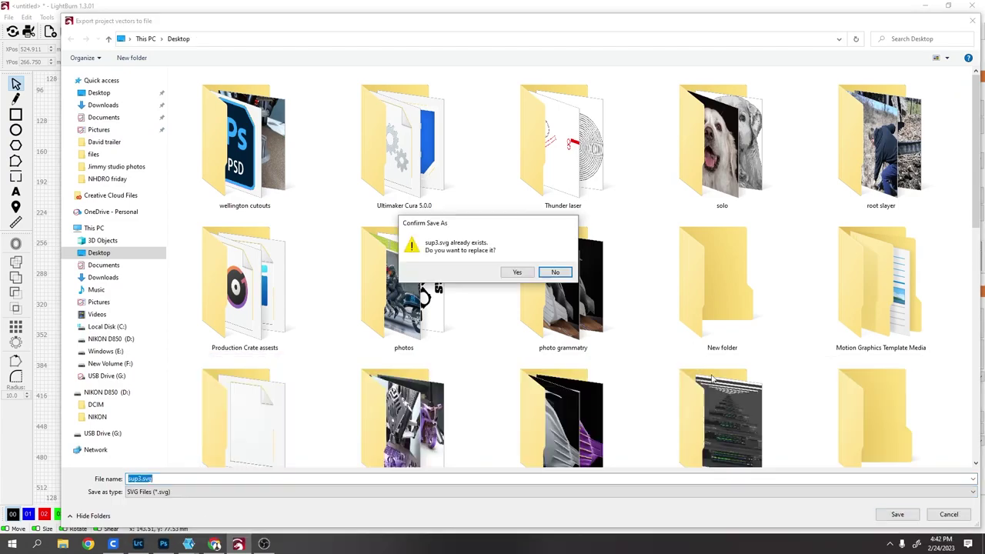
pyautogui.click(517, 271)
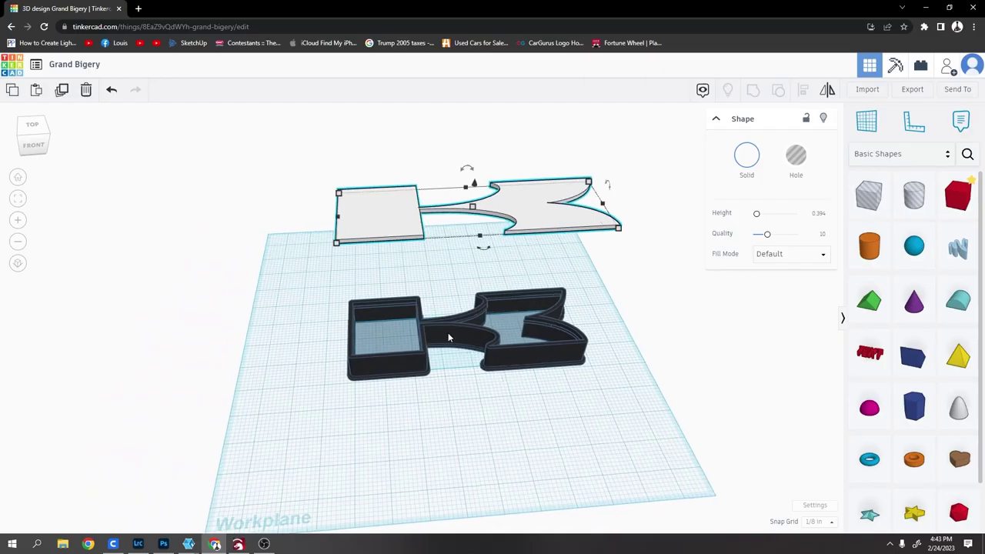
# Move the black and white shapes off the workplane to the left
pyautogui.click(448, 333)
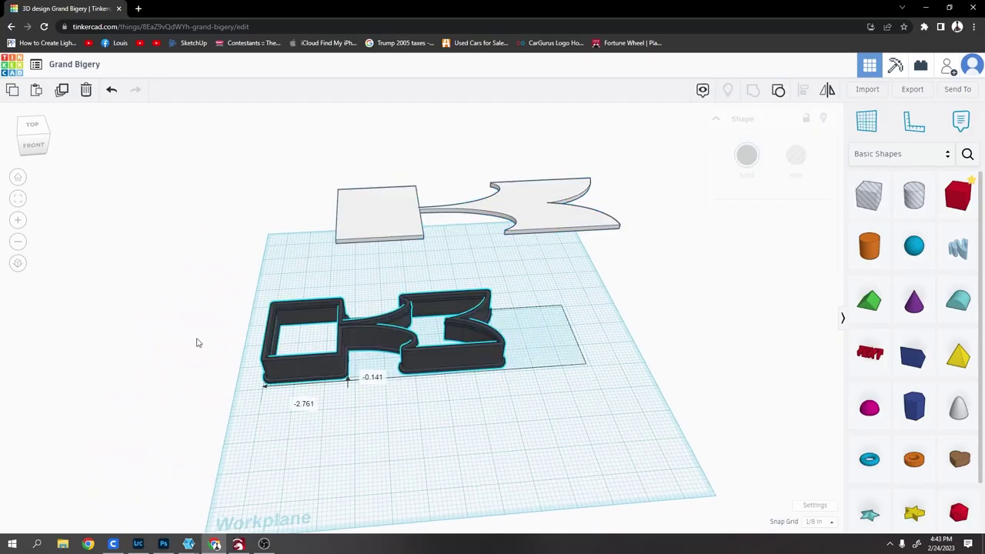
pyautogui.moveTo(196, 342); pyautogui.dragTo(138, 339)
pyautogui.moveTo(395, 222); pyautogui.dragTo(19, 246)
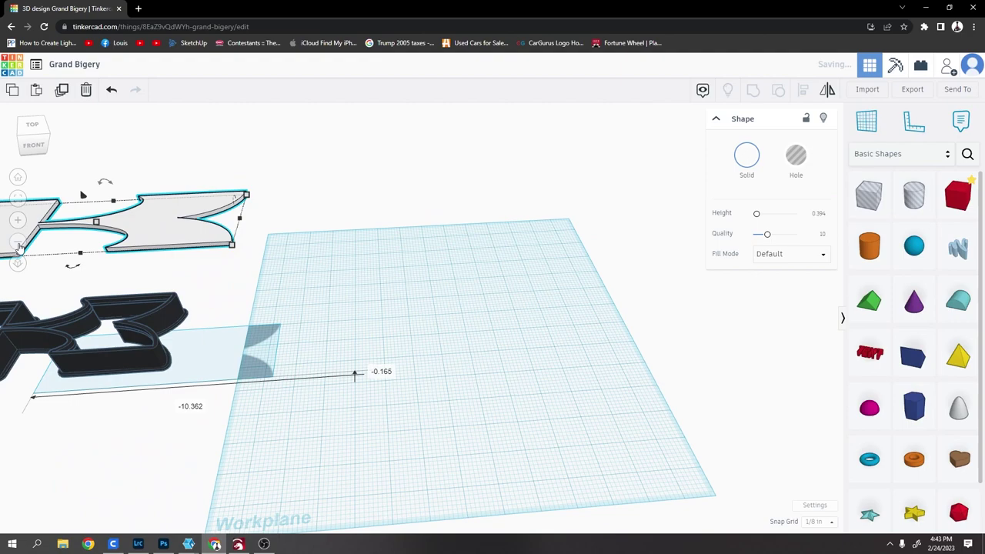
# Import the Superman shield SVG file and zoom in on the new shapes
pyautogui.click(867, 90)
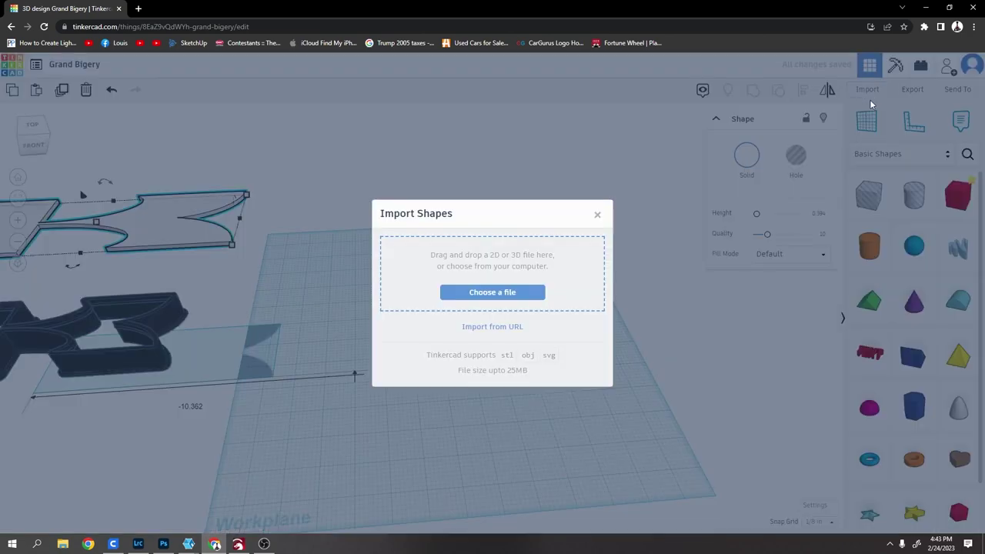
pyautogui.click(530, 293)
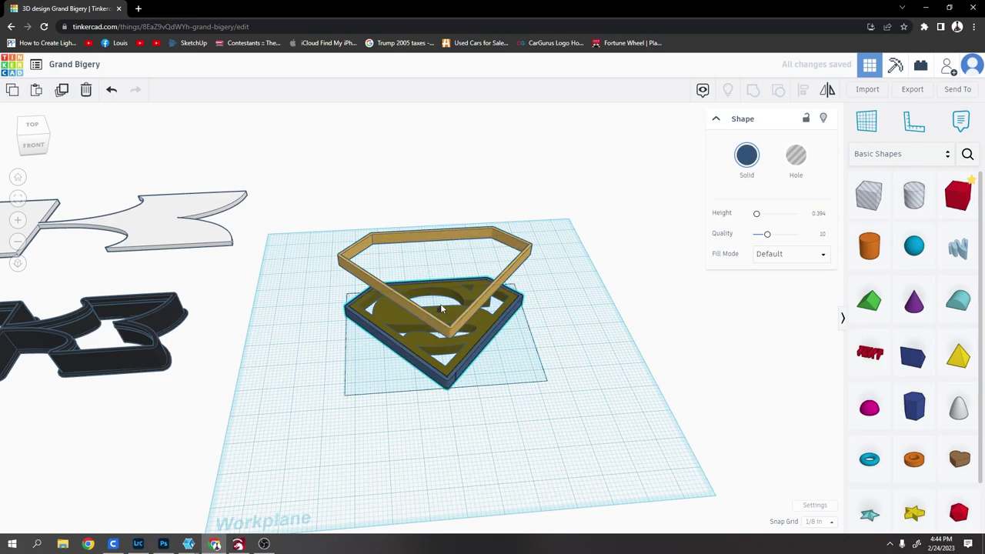
pyautogui.moveTo(442, 308); pyautogui.dragTo(462, 300, button='right')
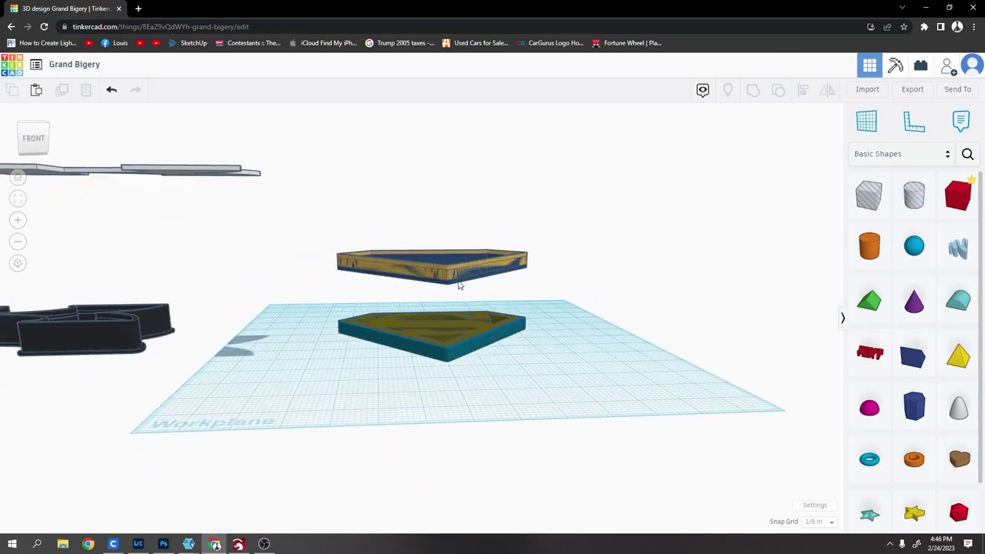
pyautogui.scroll(5, 459, 285)
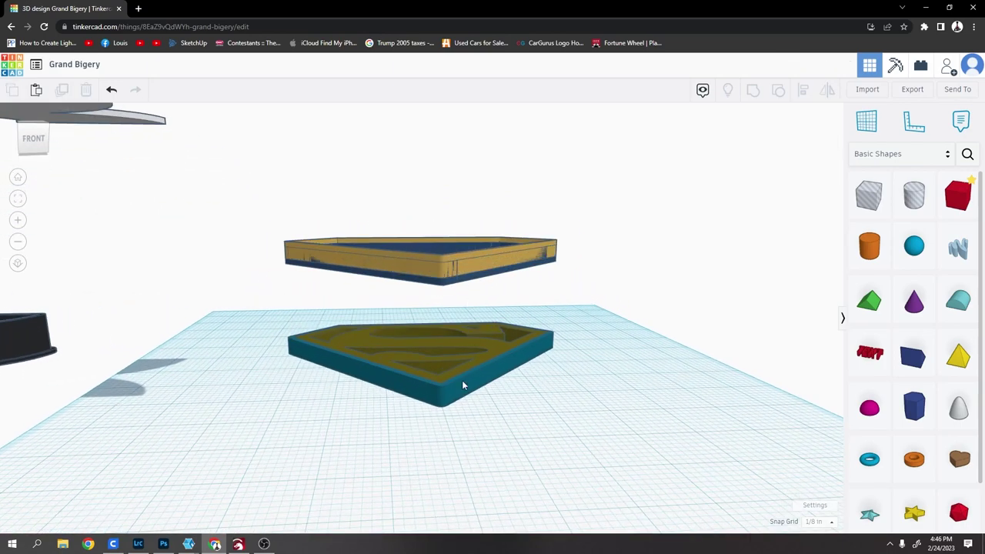
# Sink the tan frame down inside the navy frame
pyautogui.click(446, 401)
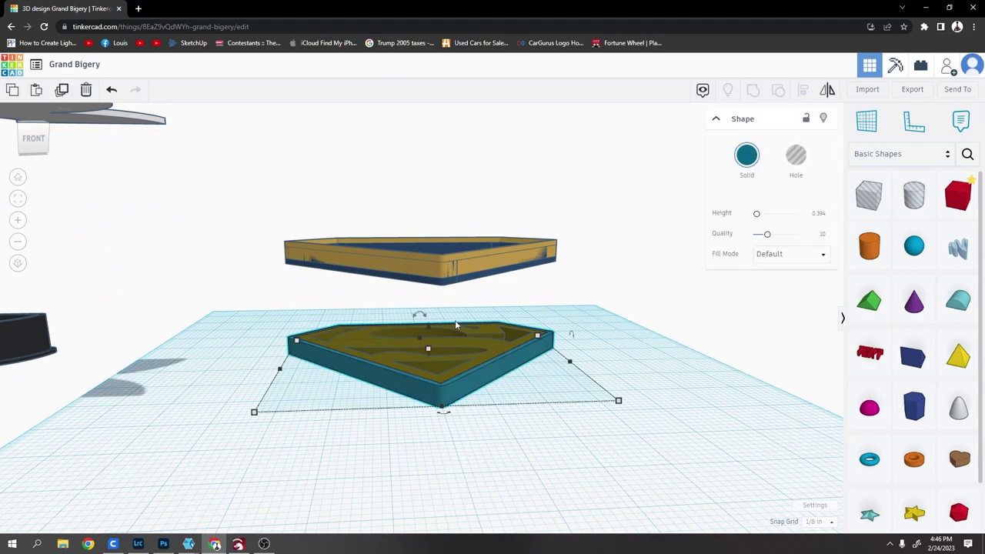
pyautogui.moveTo(456, 326); pyautogui.dragTo(439, 381, button='right')
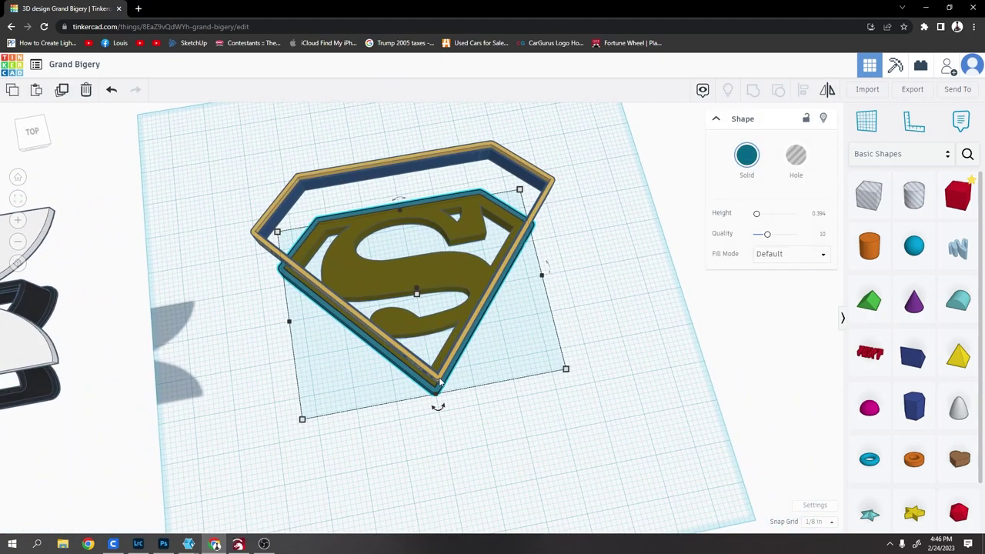
pyautogui.click(440, 382)
pyautogui.moveTo(413, 256); pyautogui.dragTo(420, 289)
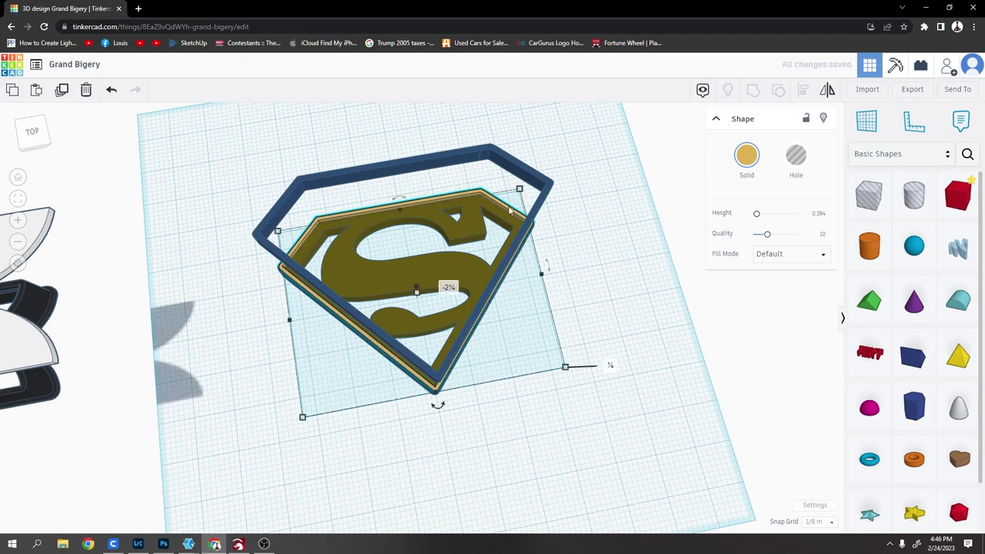
# Lift the olive Superman logo up above the tan box
pyautogui.moveTo(443, 344); pyautogui.dragTo(450, 302, button='right')
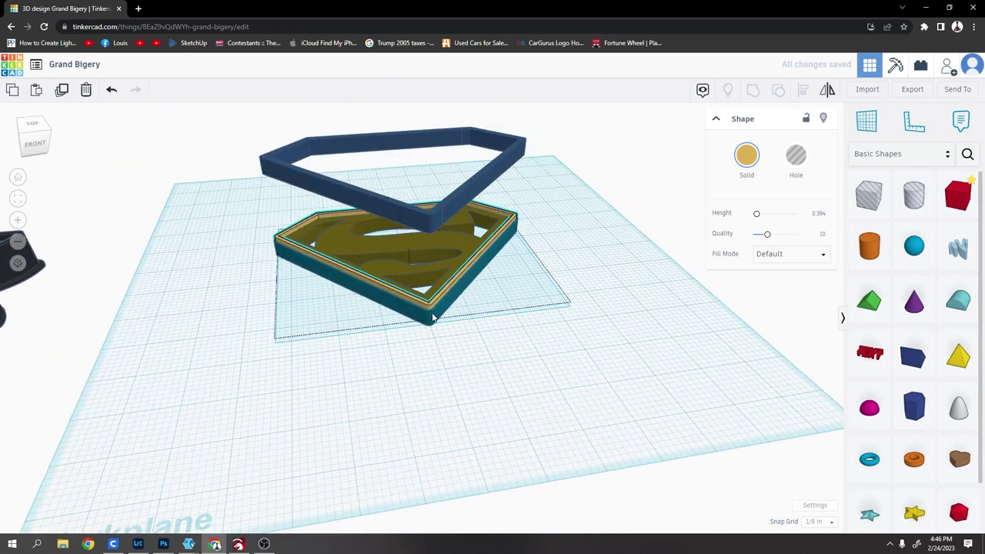
pyautogui.click(432, 317)
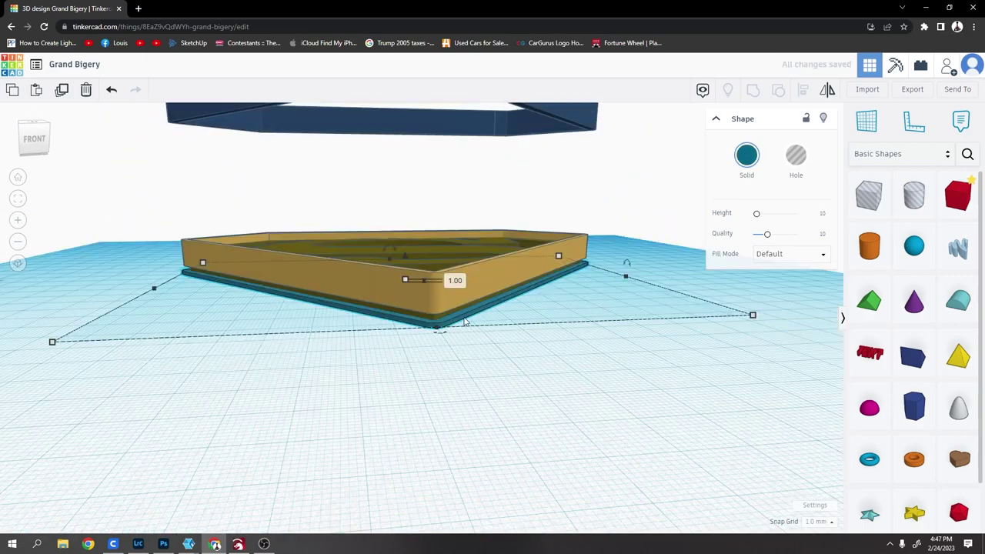
pyautogui.scroll(2, 453, 318)
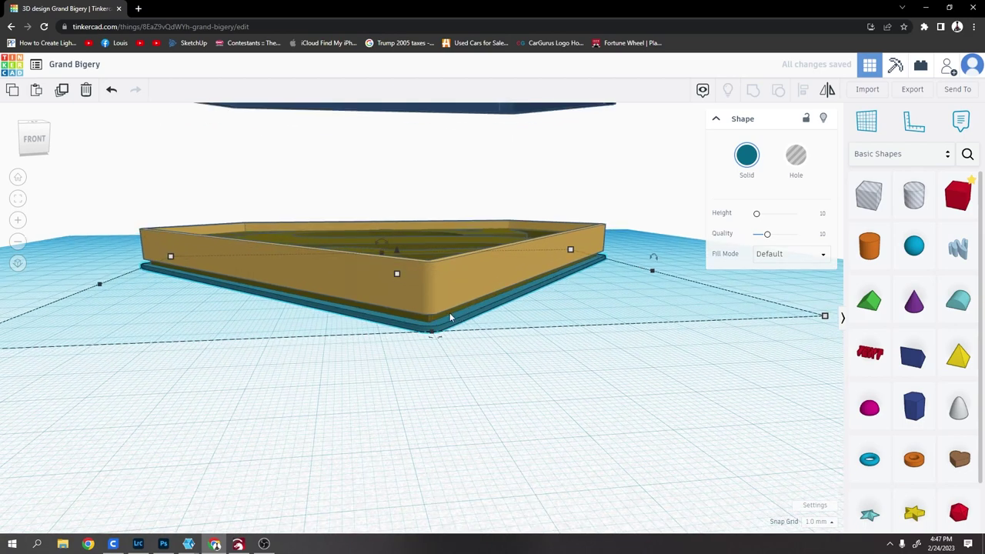
pyautogui.click(436, 316)
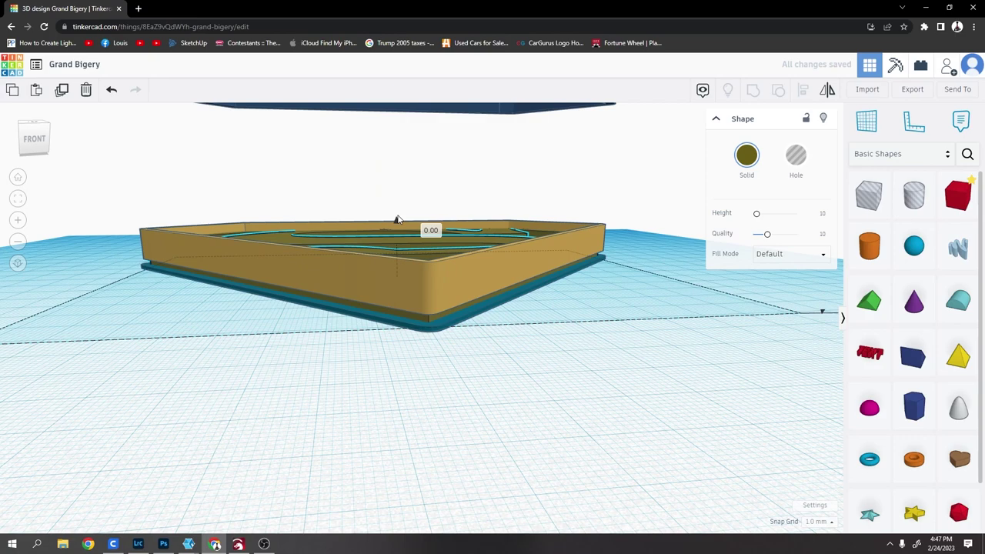
pyautogui.moveTo(398, 223); pyautogui.dragTo(410, 130)
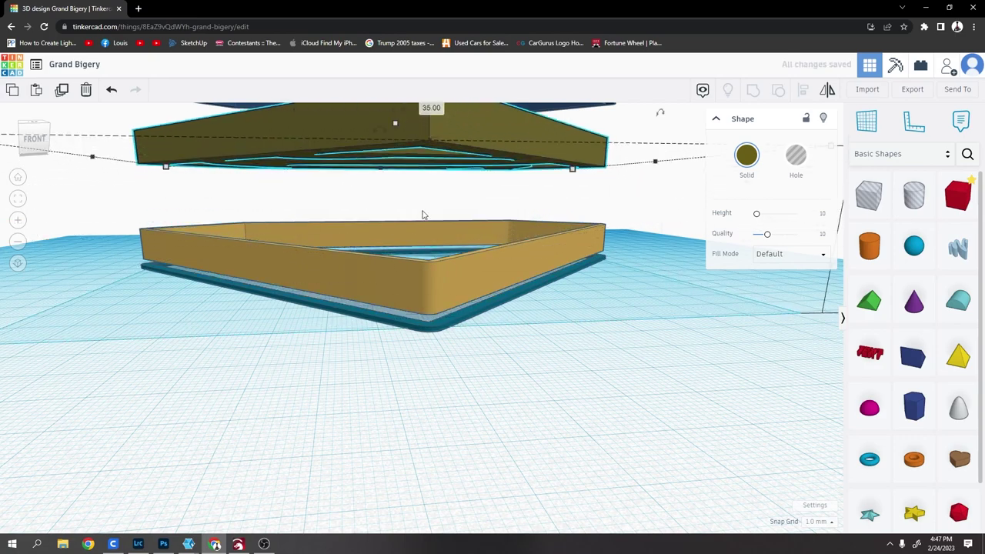
# Stretch the tan box walls much taller, to about 26 mm
pyautogui.scroll(3, 423, 214)
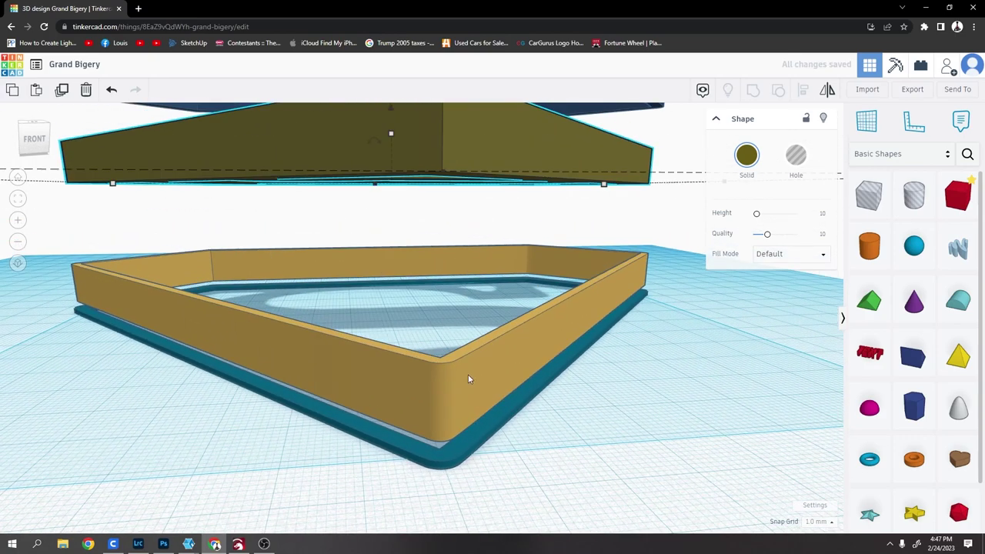
pyautogui.click(468, 377)
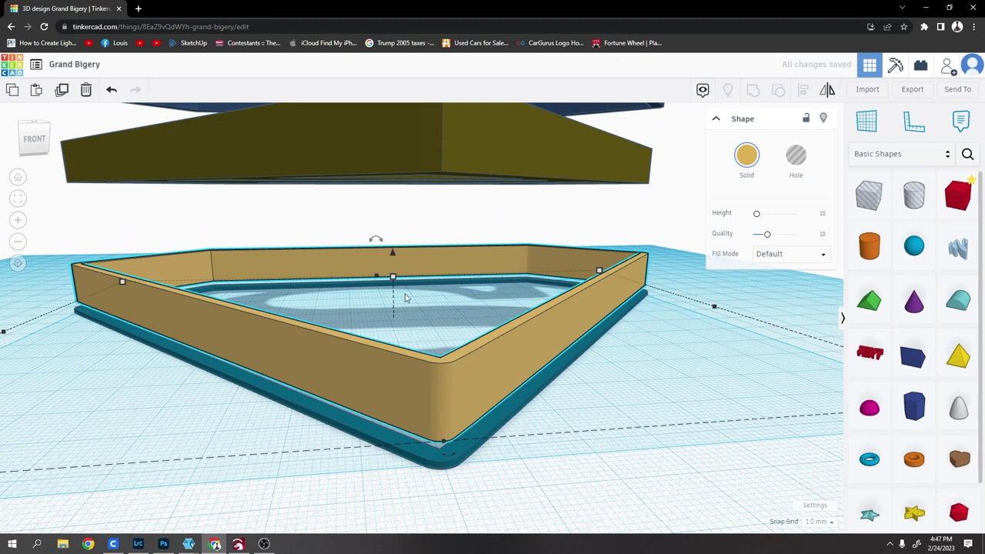
pyautogui.moveTo(393, 277); pyautogui.dragTo(392, 192)
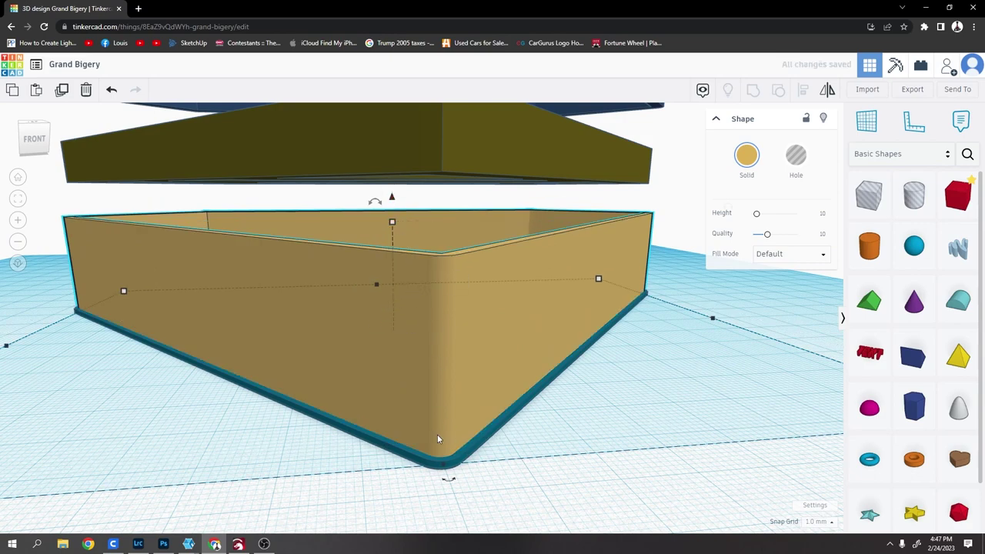
pyautogui.moveTo(437, 438); pyautogui.dragTo(439, 263, button='right')
# Raise the olive Superman logo far above the other parts with Ctrl+Shift+Up
pyautogui.scroll(-5, 424, 341)
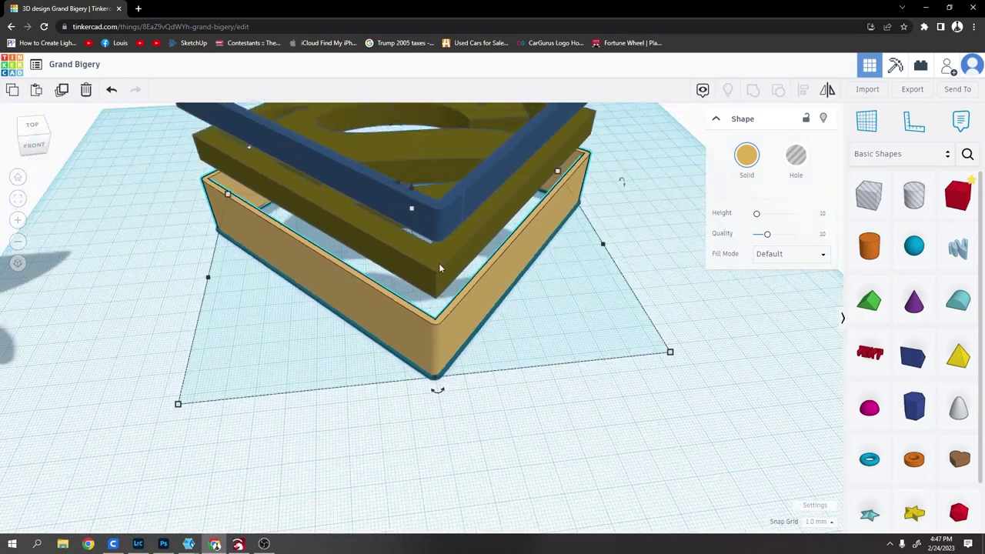
pyautogui.click(441, 223)
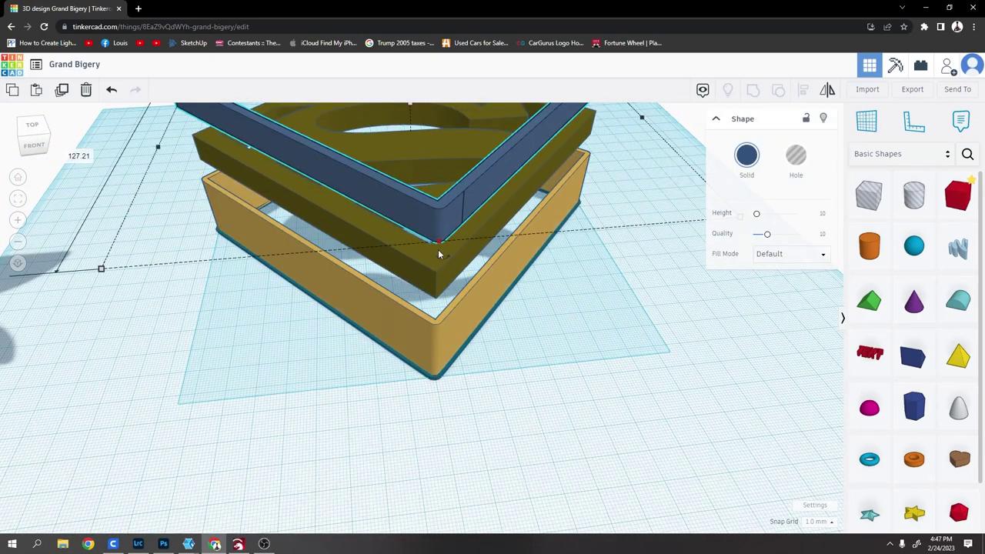
pyautogui.scroll(-4, 450, 281)
pyautogui.click(441, 285)
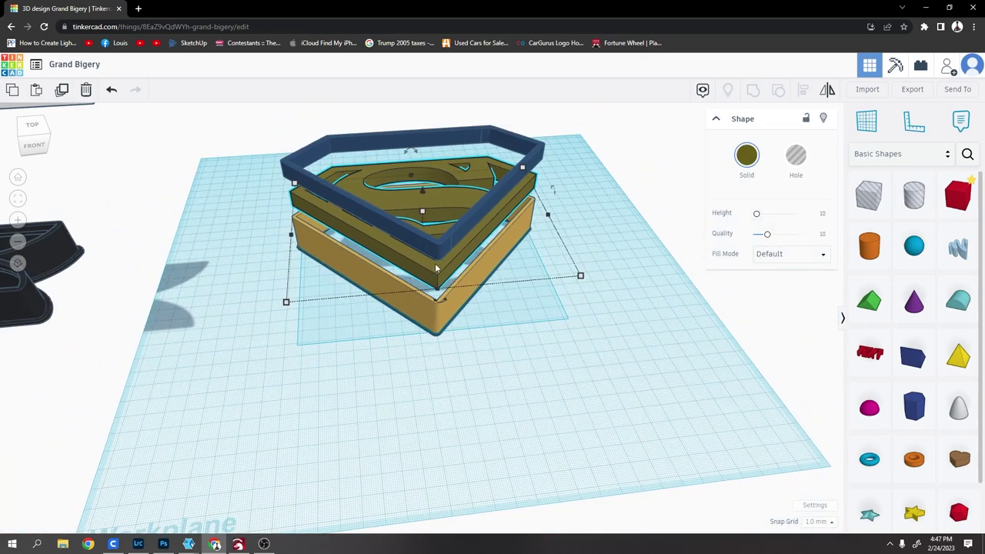
pyautogui.hotkey('ctrl', 'shift', 'Up')
pyautogui.hotkey('ctrl', 'shift', 'Up')
pyautogui.hotkey('ctrl', 'shift', 'Up')
pyautogui.hotkey('ctrl', 'shift', 'Up')
pyautogui.hotkey('ctrl', 'shift', 'Up')
pyautogui.hotkey('ctrl', 'shift', 'Up')
pyautogui.hotkey('ctrl', 'shift', 'Up')
pyautogui.hotkey('ctrl', 'shift', 'Up')
pyautogui.hotkey('ctrl', 'shift', 'Up')
pyautogui.hotkey('ctrl', 'shift', 'Up')
pyautogui.hotkey('ctrl', 'shift', 'Up')
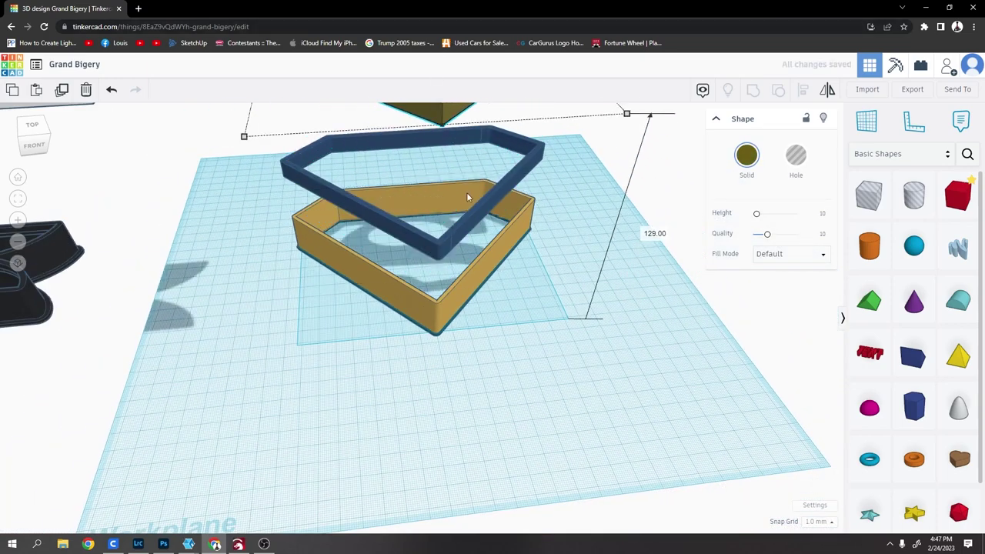
# Lower the navy frame inside the tan box, about 13 mm off the workplane
pyautogui.click(471, 211)
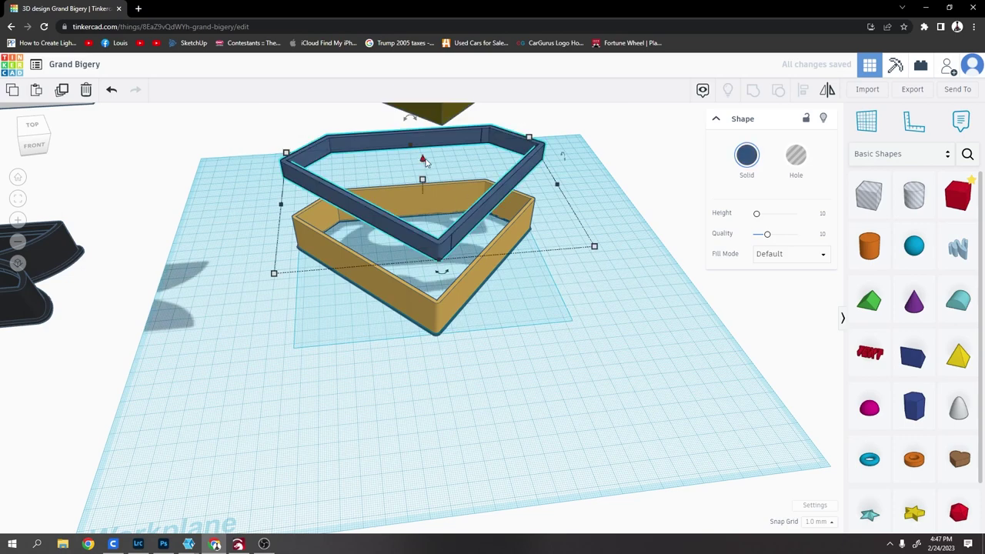
pyautogui.moveTo(425, 162); pyautogui.dragTo(435, 223)
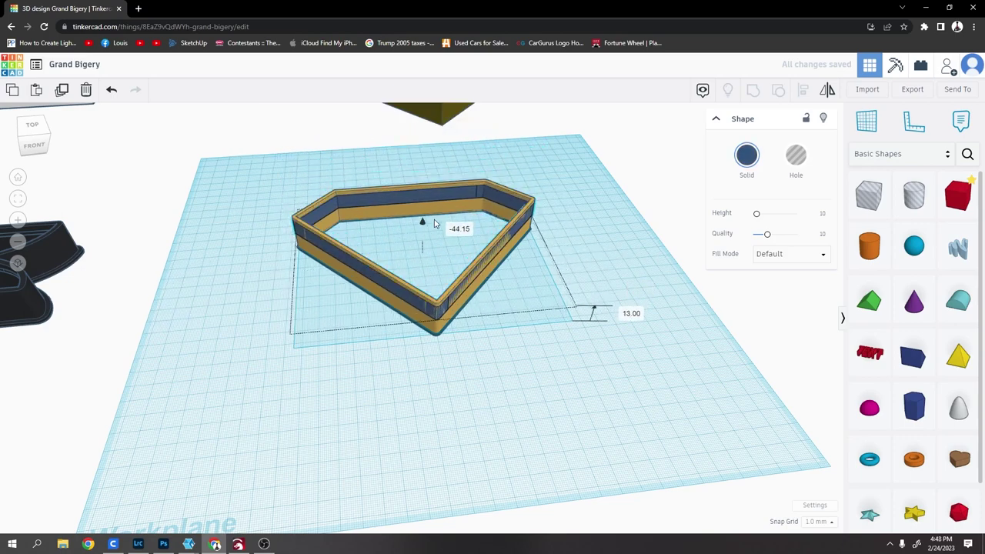
pyautogui.scroll(5, 501, 192)
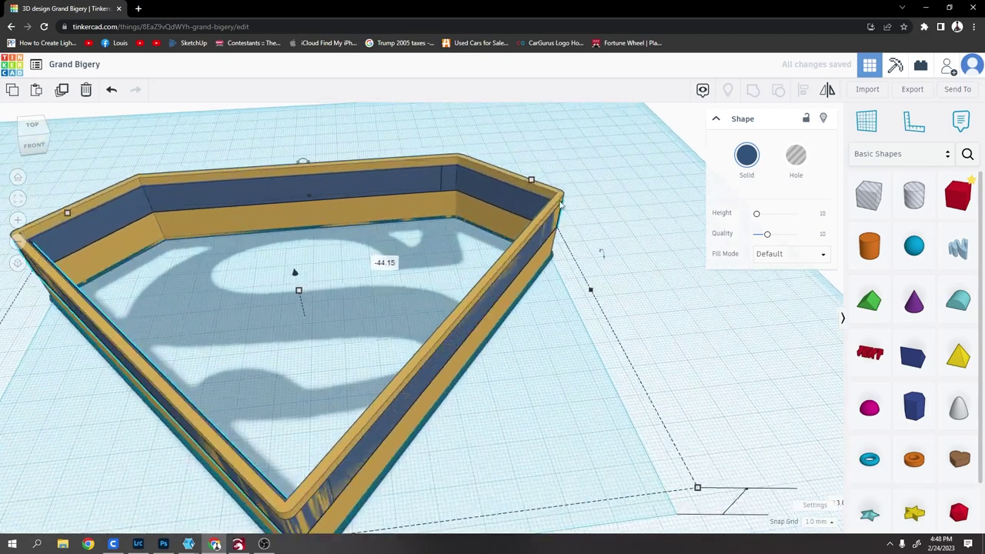
pyautogui.moveTo(560, 204); pyautogui.dragTo(407, 312, button='right')
pyautogui.scroll(5, 520, 290)
pyautogui.scroll(3, 375, 267)
# Group all three shield-frame shapes and lower the group to -3.00 elevation
pyautogui.click(396, 297)
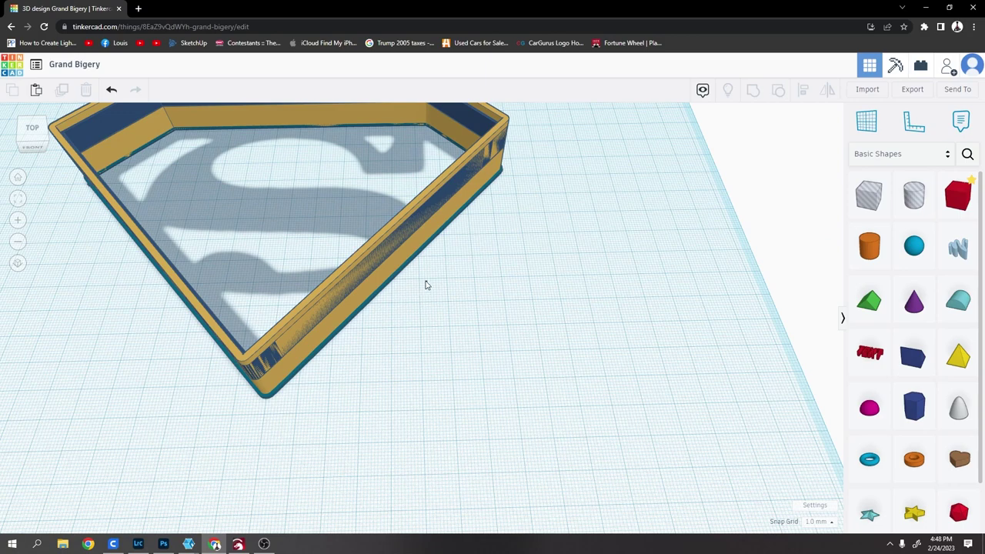
pyautogui.hotkey('ctrl', 'a')
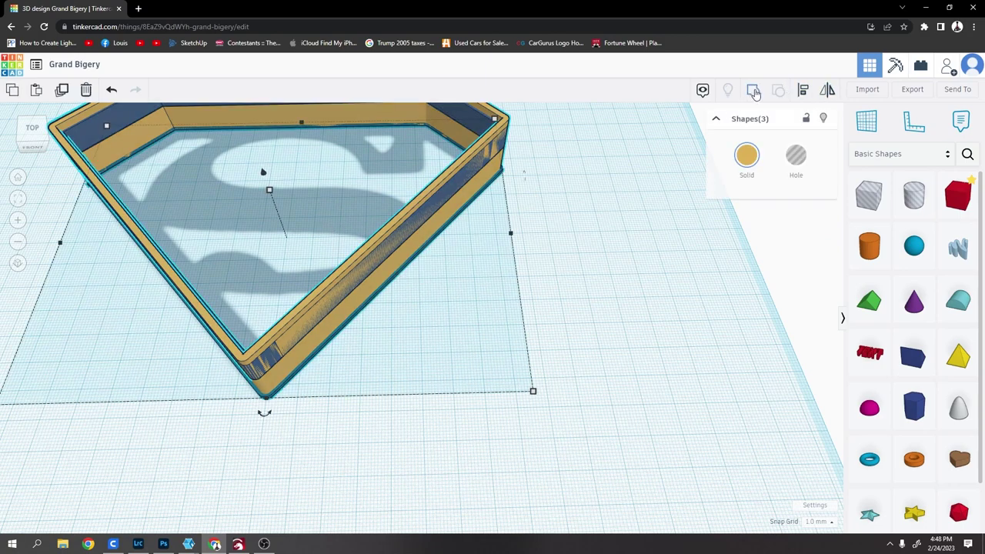
pyautogui.click(754, 91)
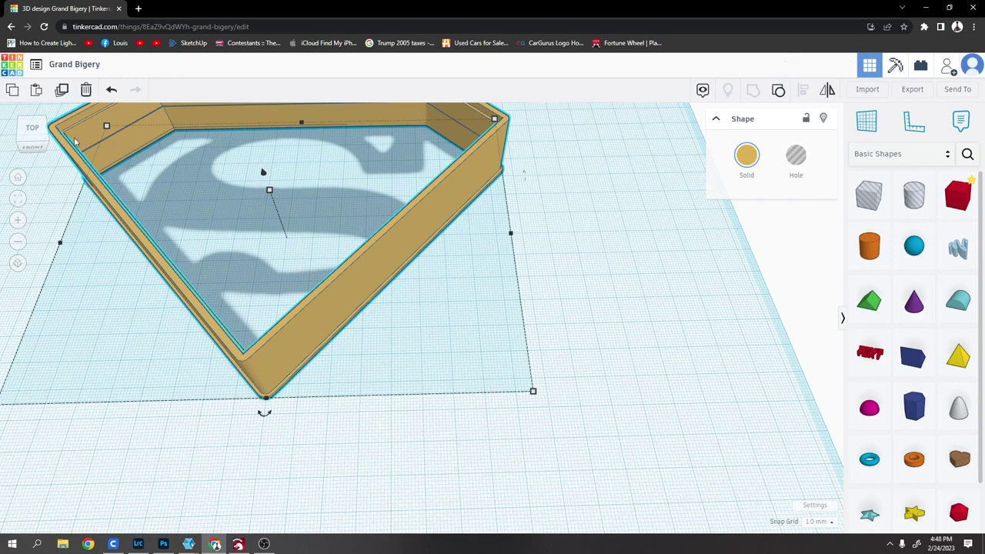
pyautogui.scroll(-1, 304, 231)
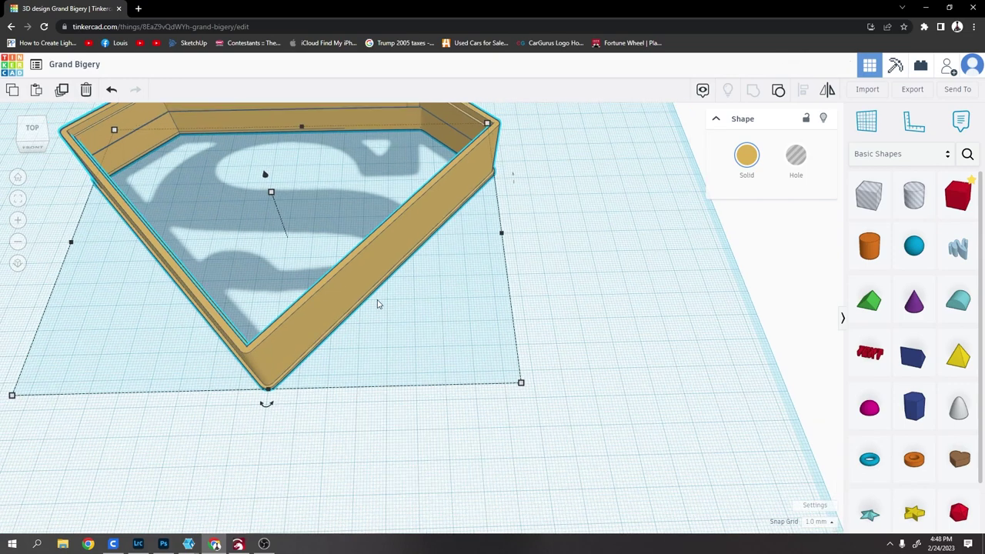
pyautogui.moveTo(321, 318); pyautogui.dragTo(285, 238, button='right')
pyautogui.moveTo(276, 200); pyautogui.dragTo(299, 229)
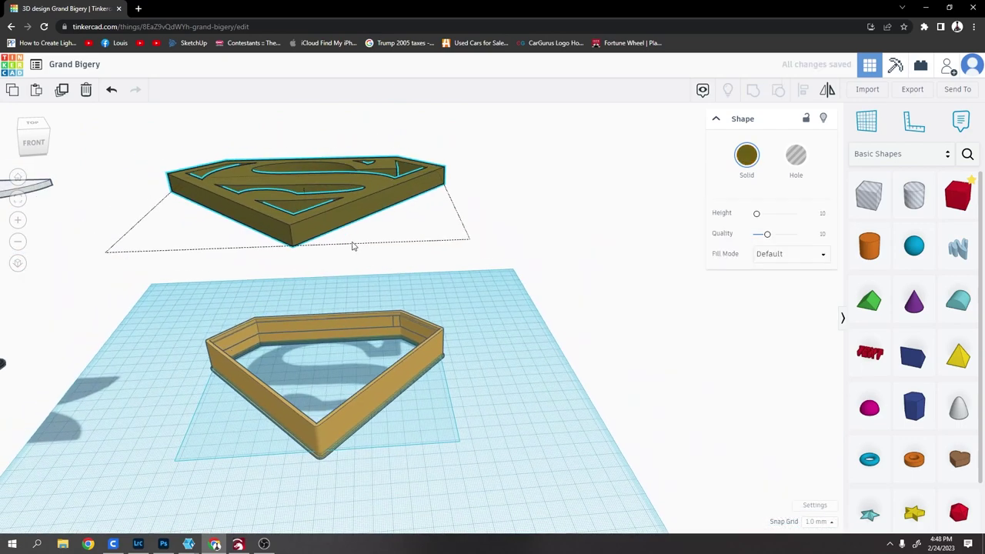
# Reduce the logo's height from 10.00 to 1.00 mm and set it down into the shell
pyautogui.moveTo(315, 174); pyautogui.dragTo(336, 288)
pyautogui.moveTo(361, 277)
pyautogui.mouseDown(button='right')
pyautogui.moveTo(367, 224)
pyautogui.moveTo(357, 269)
pyautogui.mouseUp(button='right')
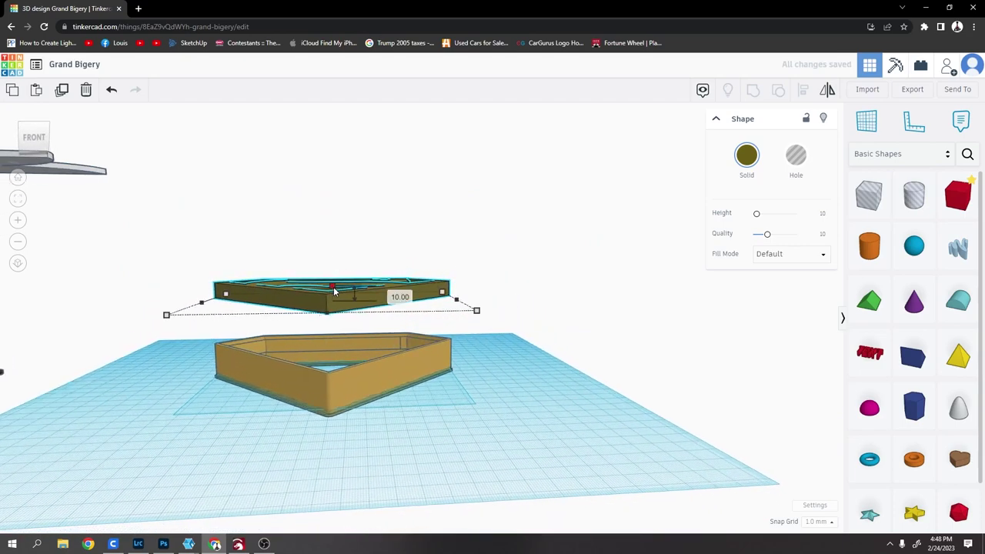
pyautogui.moveTo(334, 291); pyautogui.dragTo(335, 300)
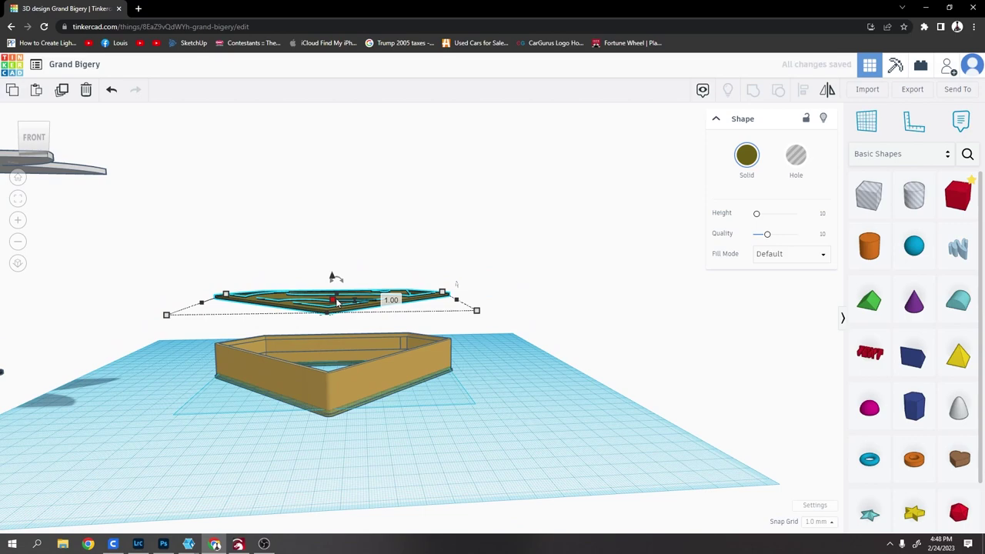
pyautogui.moveTo(335, 298)
pyautogui.mouseDown(button='right')
pyautogui.moveTo(381, 339)
pyautogui.moveTo(329, 308)
pyautogui.mouseUp(button='right')
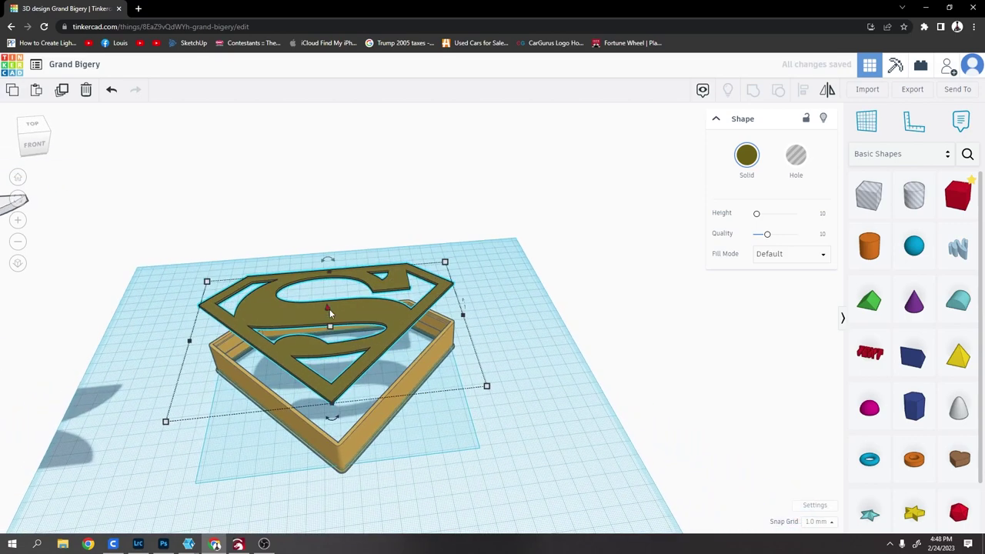
pyautogui.moveTo(329, 309); pyautogui.dragTo(338, 350)
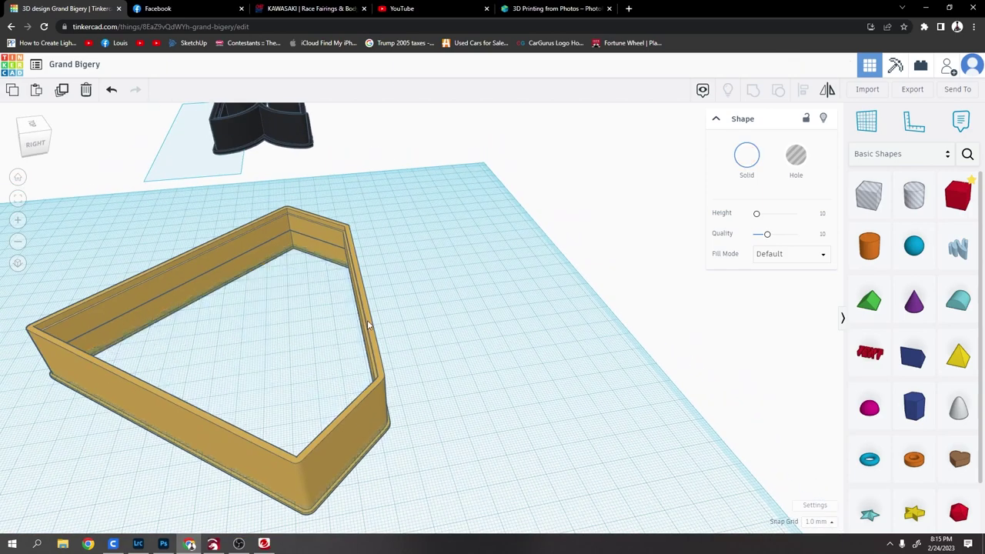
# Export the tan shell from Tinkercad as an OBJ file
pyautogui.click(367, 324)
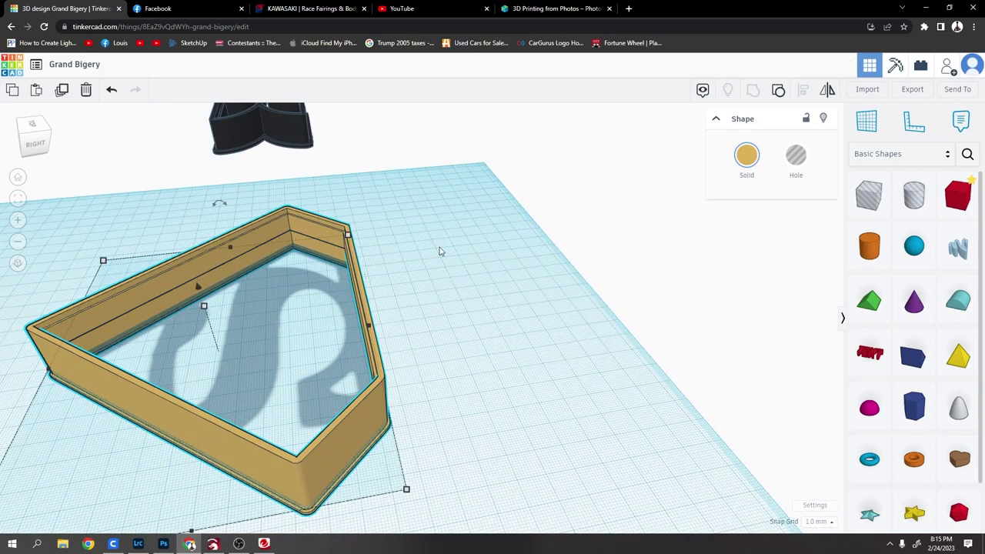
pyautogui.click(912, 90)
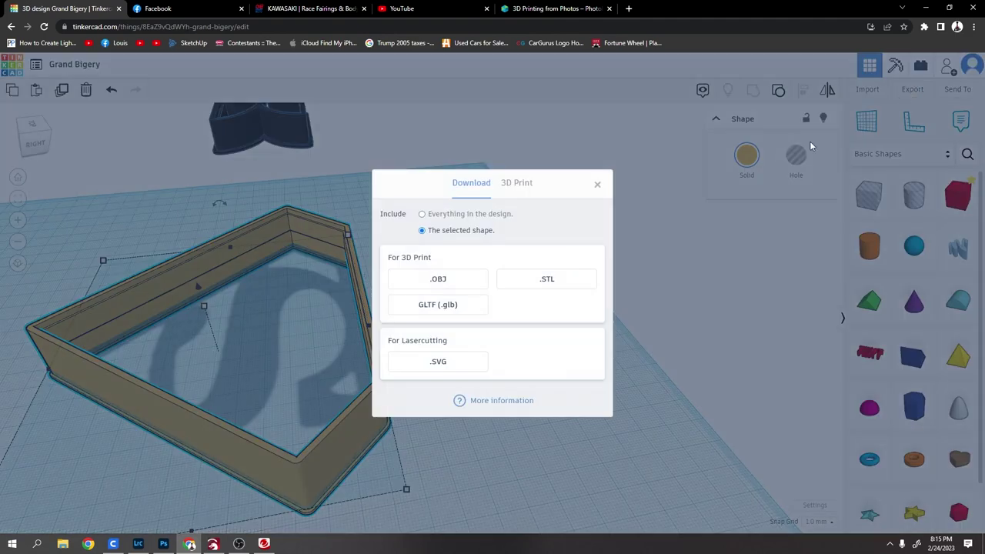
pyautogui.click(438, 280)
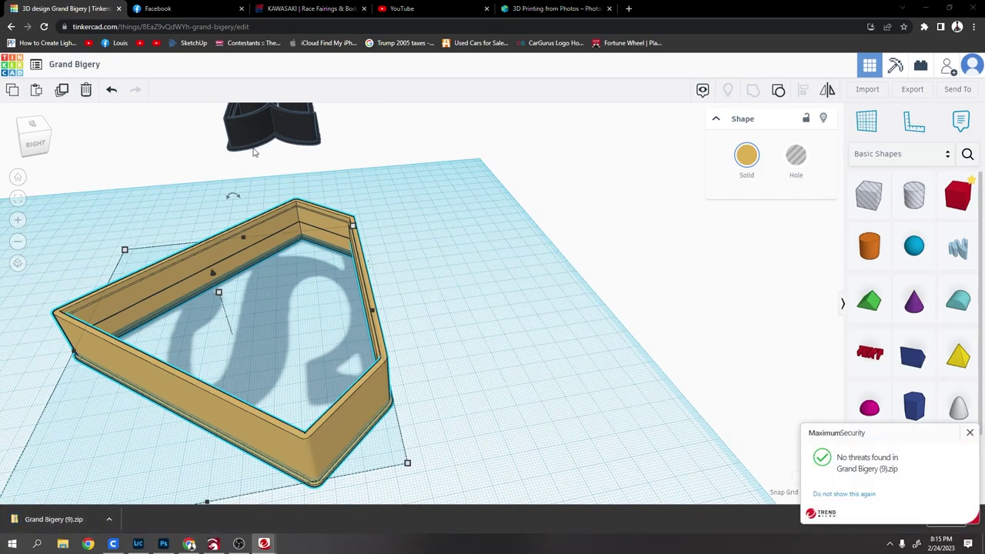
# Export the olive Superman S insert as OBJ, then open the shell's downloaded zip
pyautogui.moveTo(284, 249); pyautogui.dragTo(246, 164, button='right')
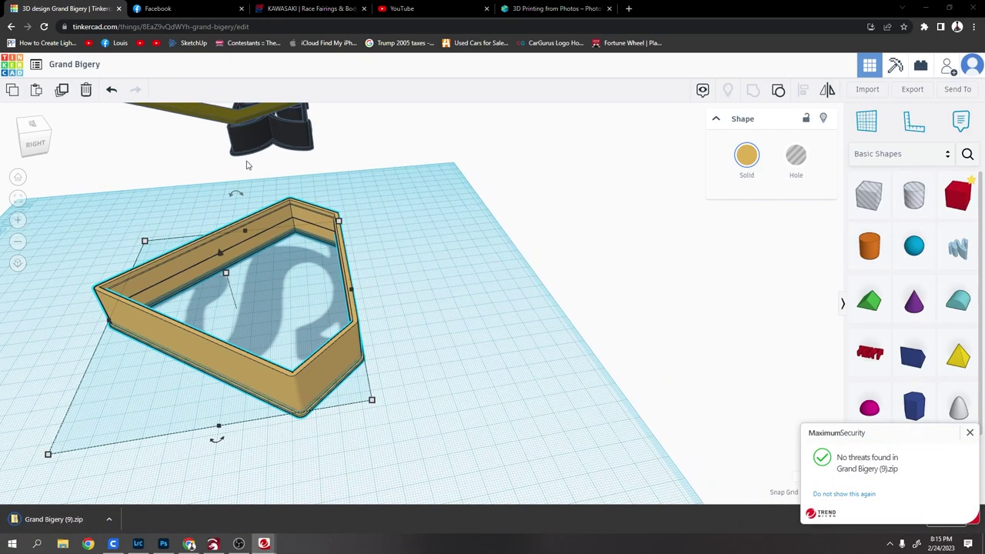
pyautogui.click(237, 121)
pyautogui.press('f')
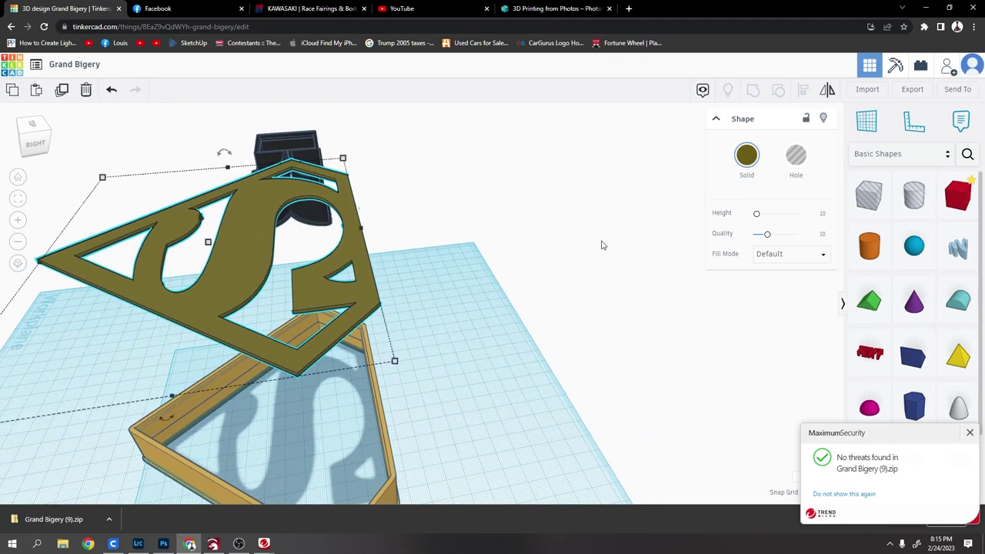
pyautogui.click(912, 89)
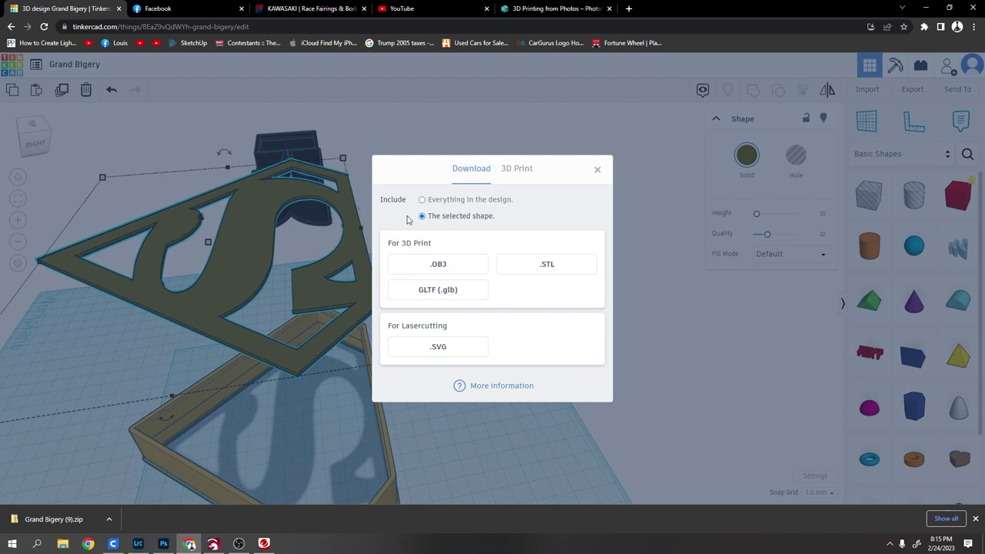
pyautogui.click(441, 266)
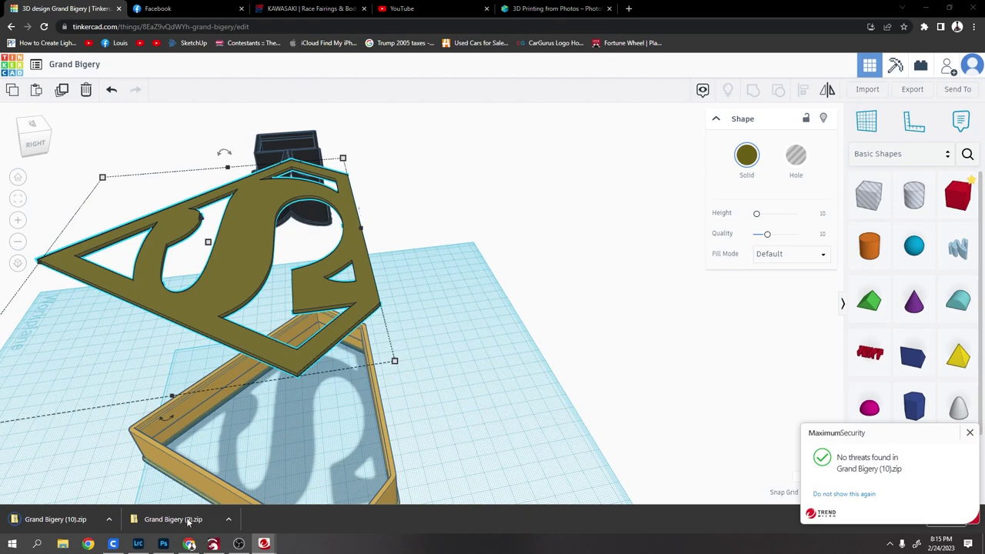
pyautogui.click(168, 524)
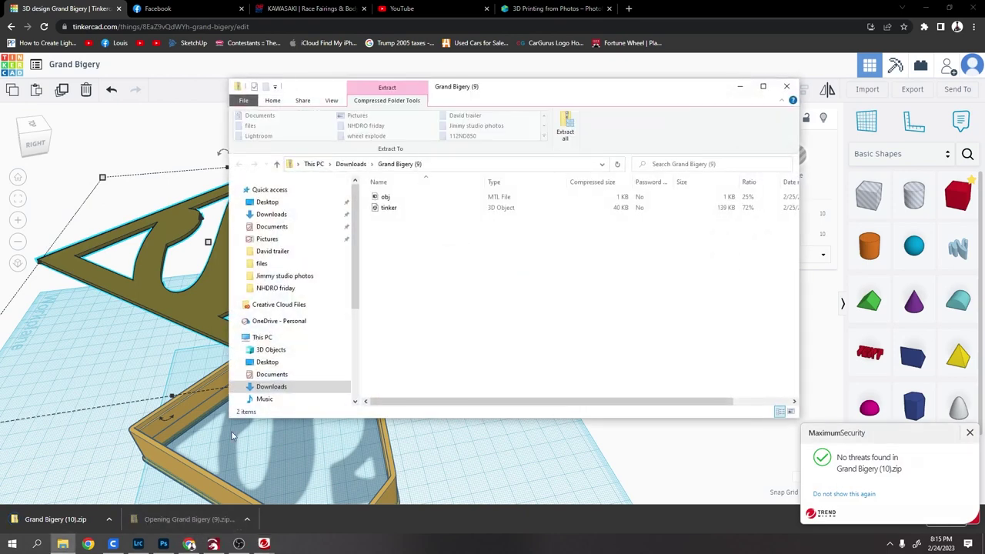
# Extract the zip to its suggested folder and drag the tinker model file into Ultimaker Cura
pyautogui.click(565, 129)
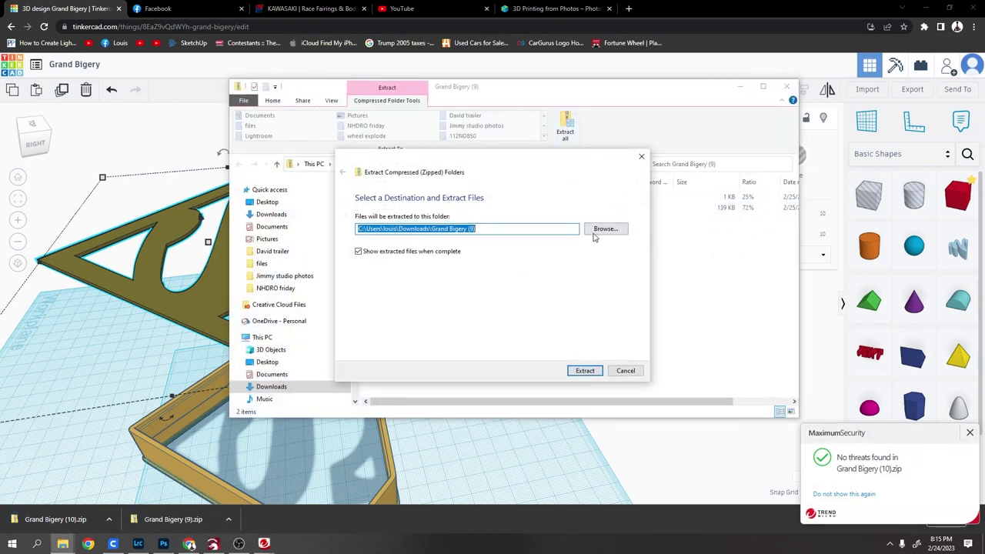
pyautogui.click(582, 370)
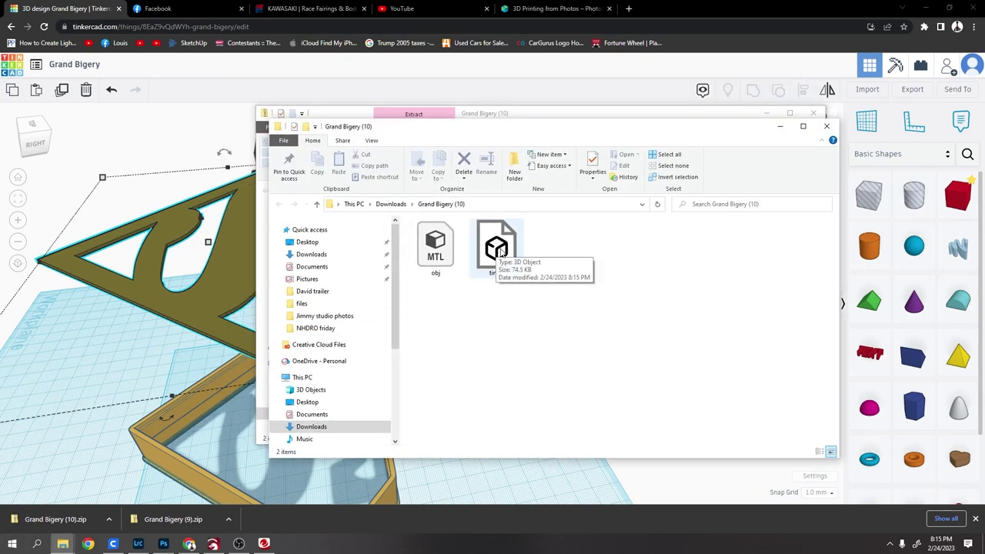
pyautogui.moveTo(499, 254); pyautogui.dragTo(404, 356)
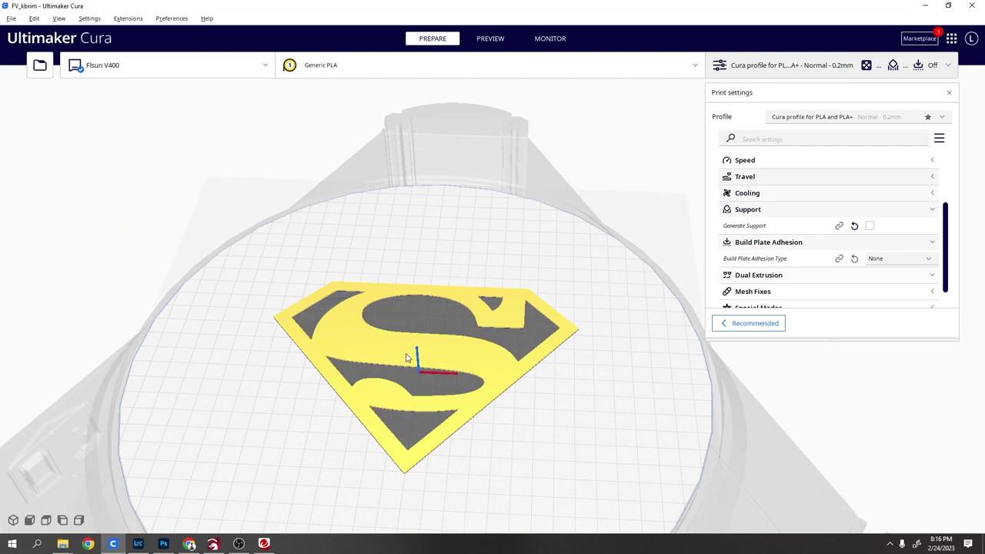
# Slice the plate with the shell beside the Superman logo: 45 minutes, 32 g, 10.63 m of filament
pyautogui.click(444, 372)
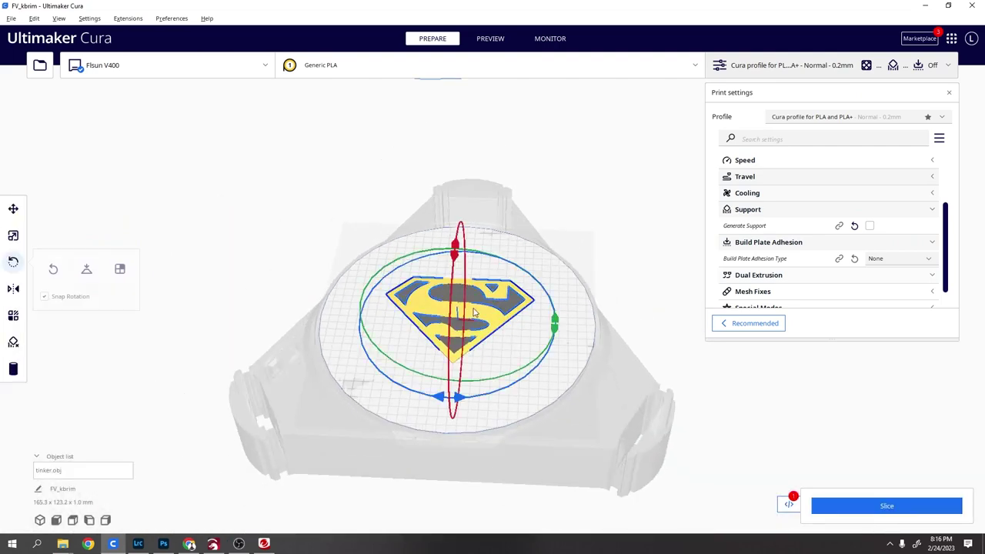
pyautogui.click(886, 505)
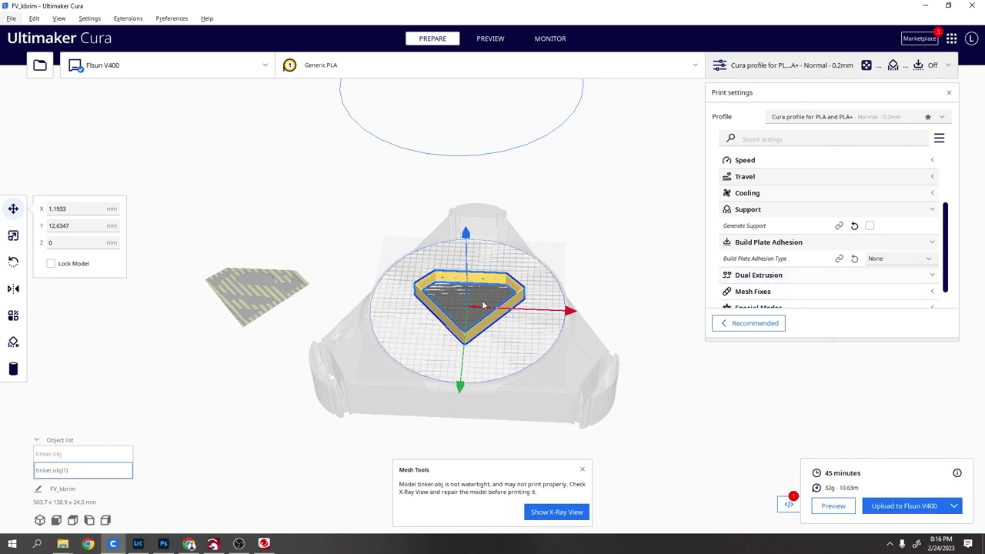
pyautogui.scroll(3, 485, 297)
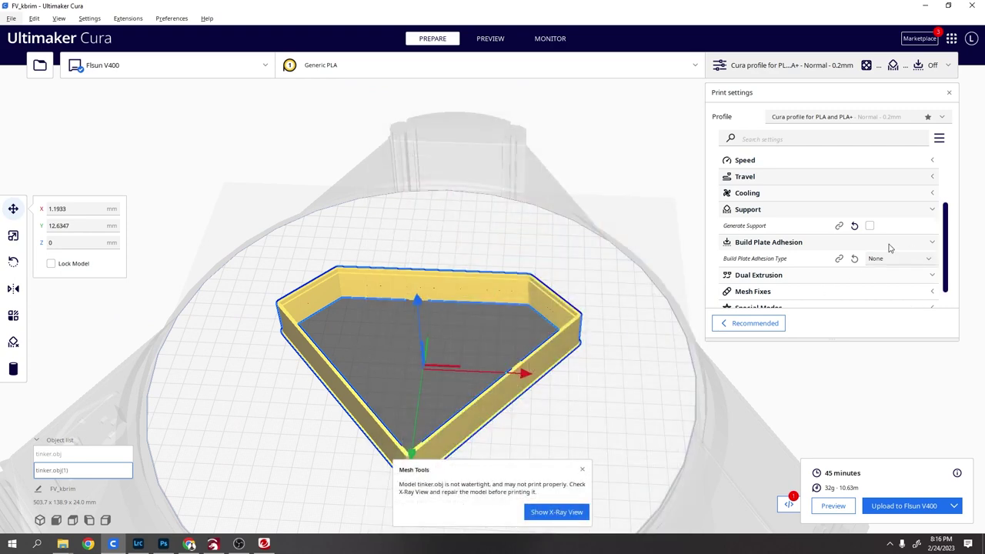
# Switch build plate adhesion from None to Brim and re-slice for 49 minutes, 33 g
pyautogui.scroll(-1, 867, 252)
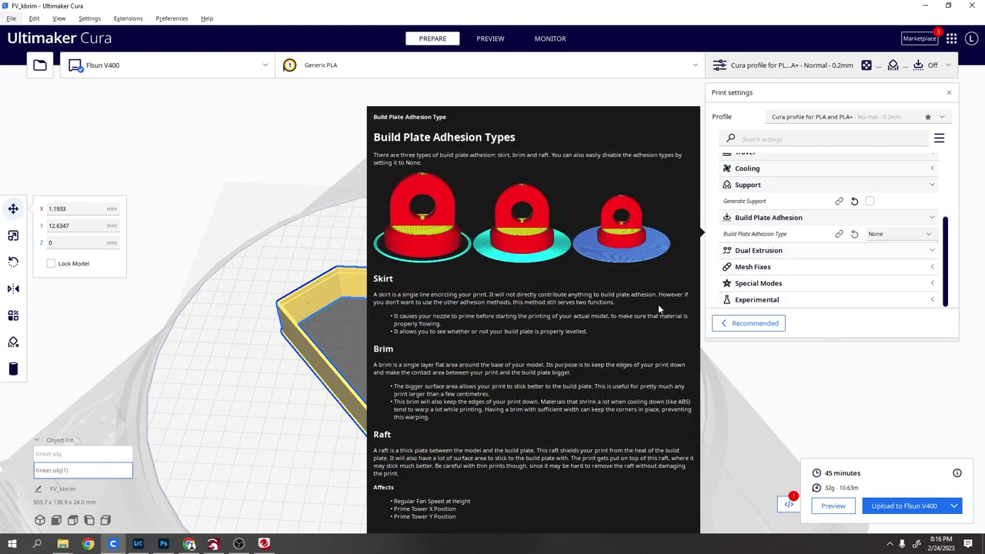
pyautogui.click(929, 236)
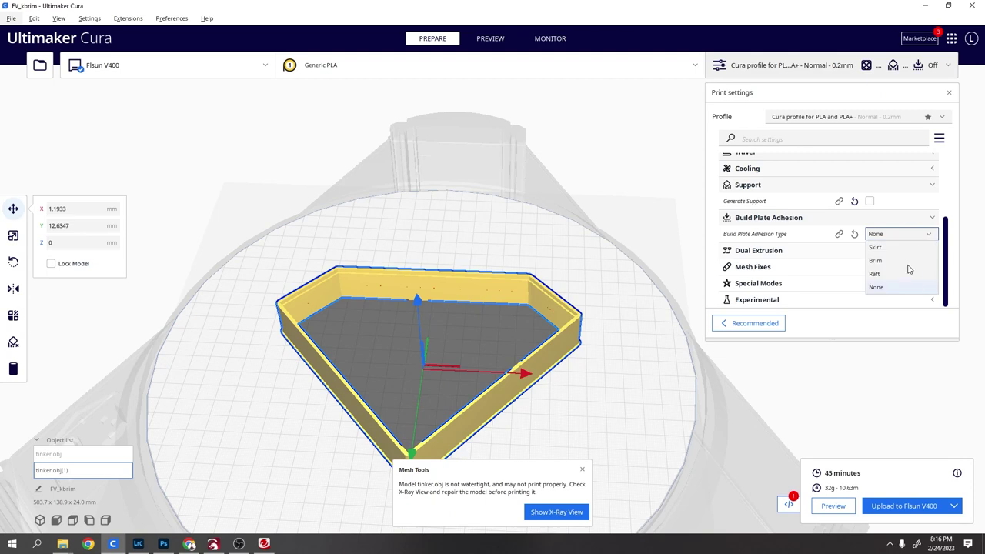
pyautogui.click(907, 261)
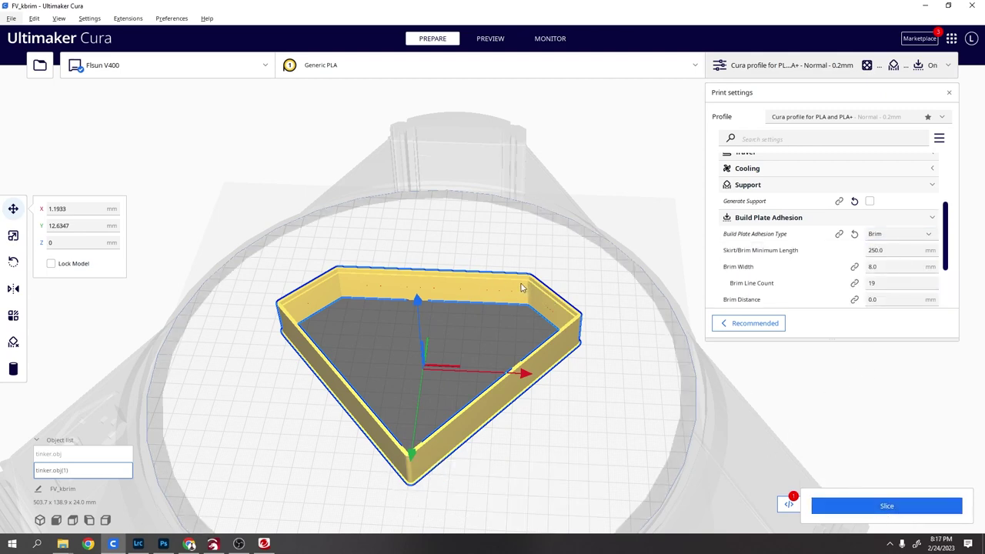
pyautogui.click(906, 506)
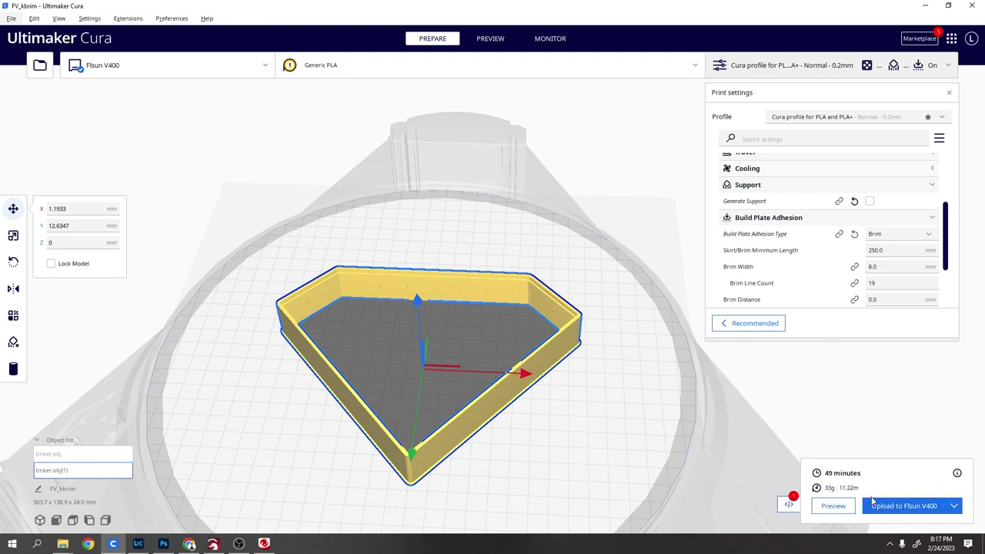
# Preview the slice down to layer 1 to check the cyan brim, then view the Tinkercad design again
pyautogui.click(830, 504)
pyautogui.scroll(5, 437, 317)
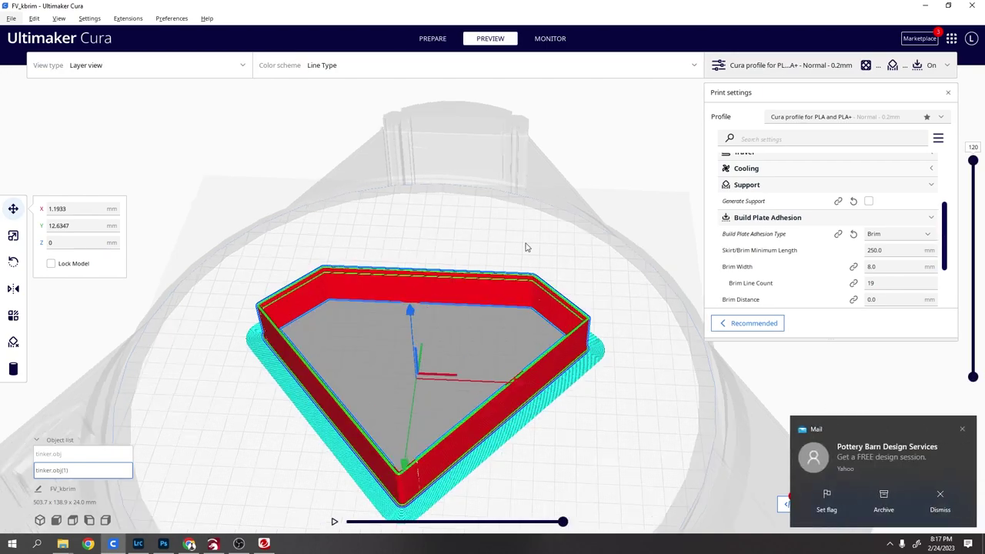
pyautogui.scroll(3, 503, 301)
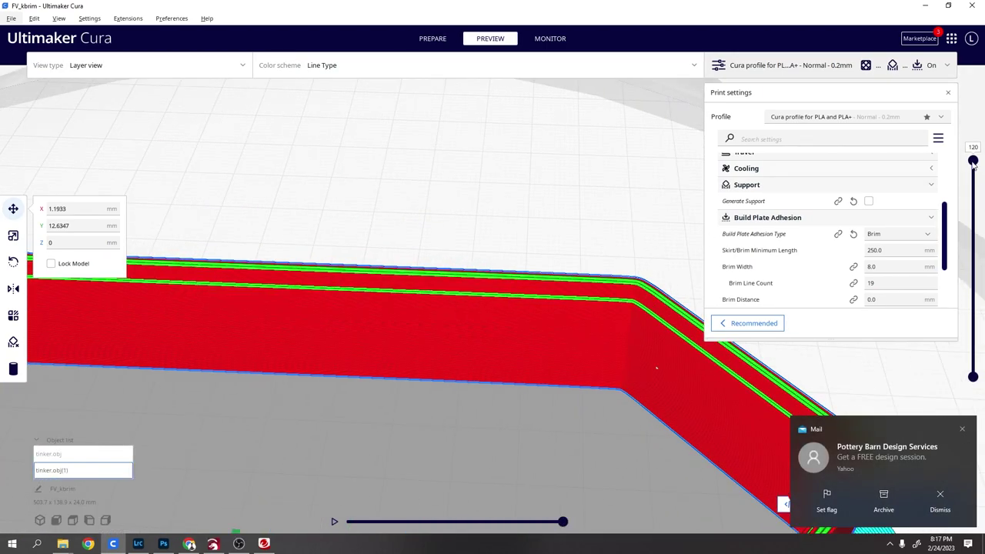
pyautogui.moveTo(972, 162); pyautogui.dragTo(976, 399)
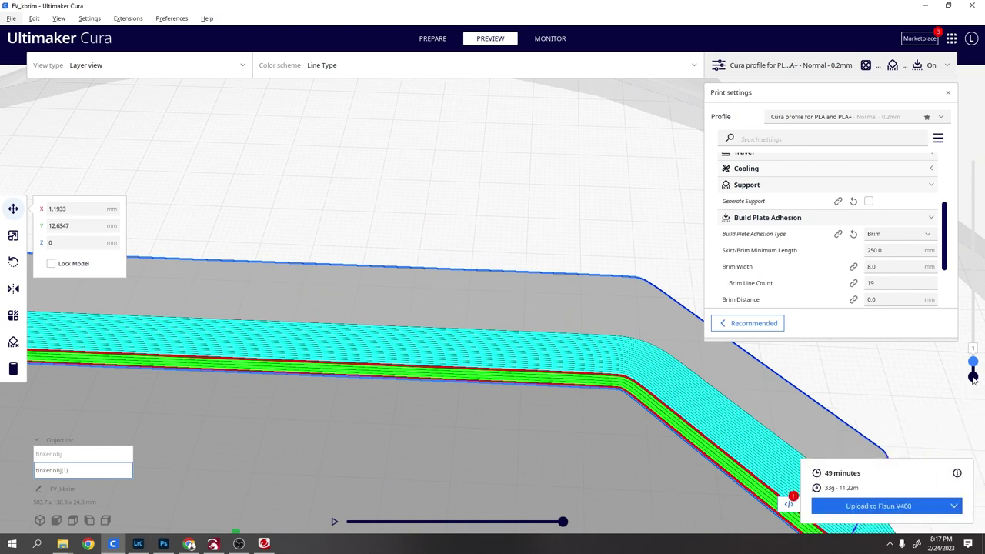
pyautogui.moveTo(971, 372); pyautogui.dragTo(974, 160)
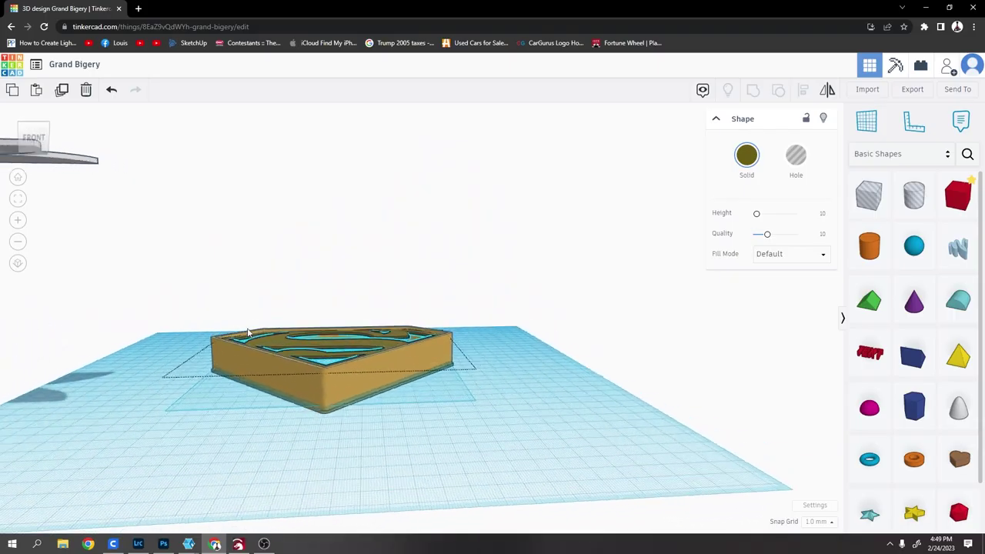
pyautogui.moveTo(248, 332); pyautogui.dragTo(824, 241, button='right')
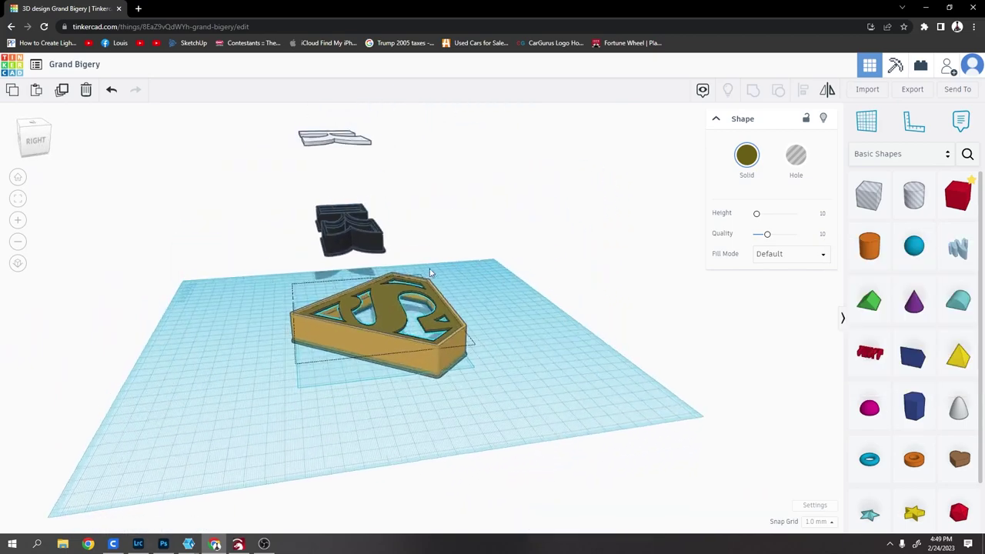